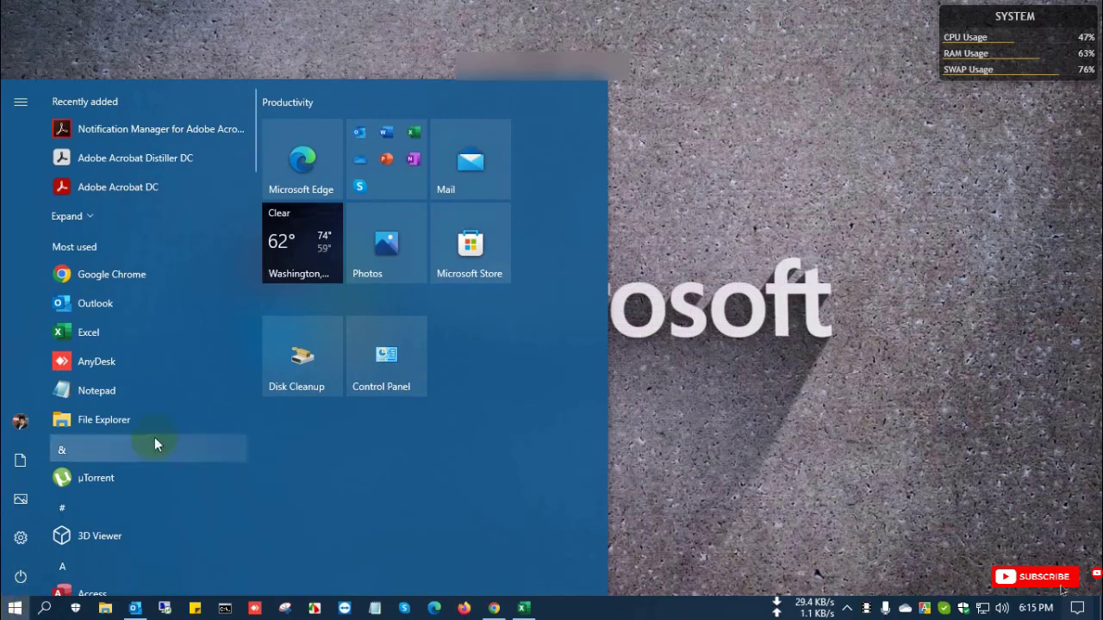
Launch Adobe Acrobat DC from the Start menu's Recently added list and maximize its window.
left_click(160, 189)
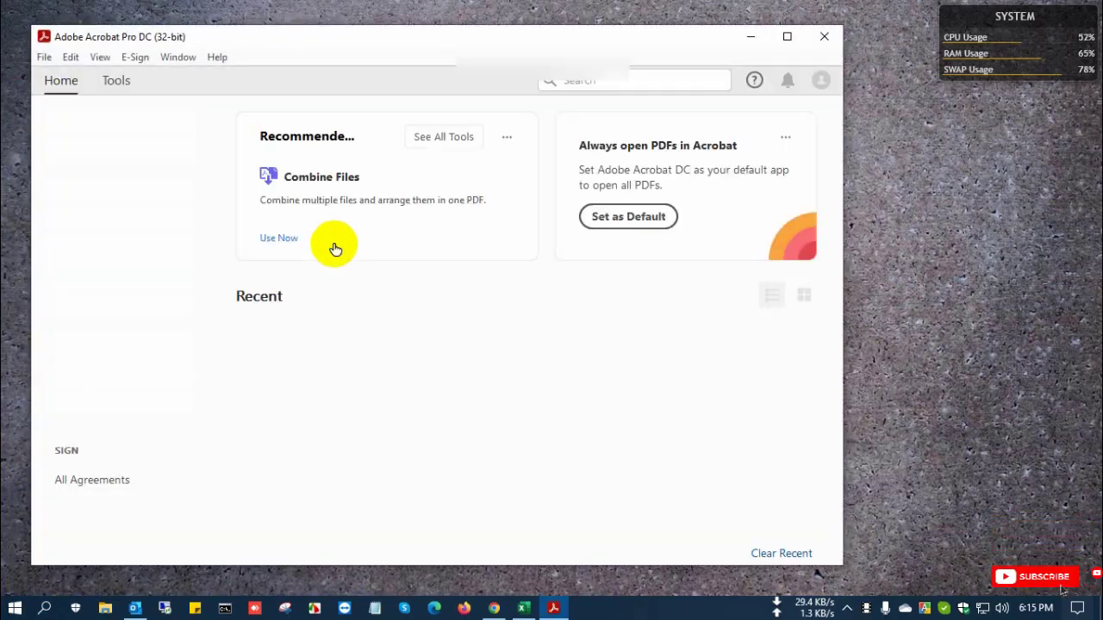
left_click_drag(428, 40, 523, 42)
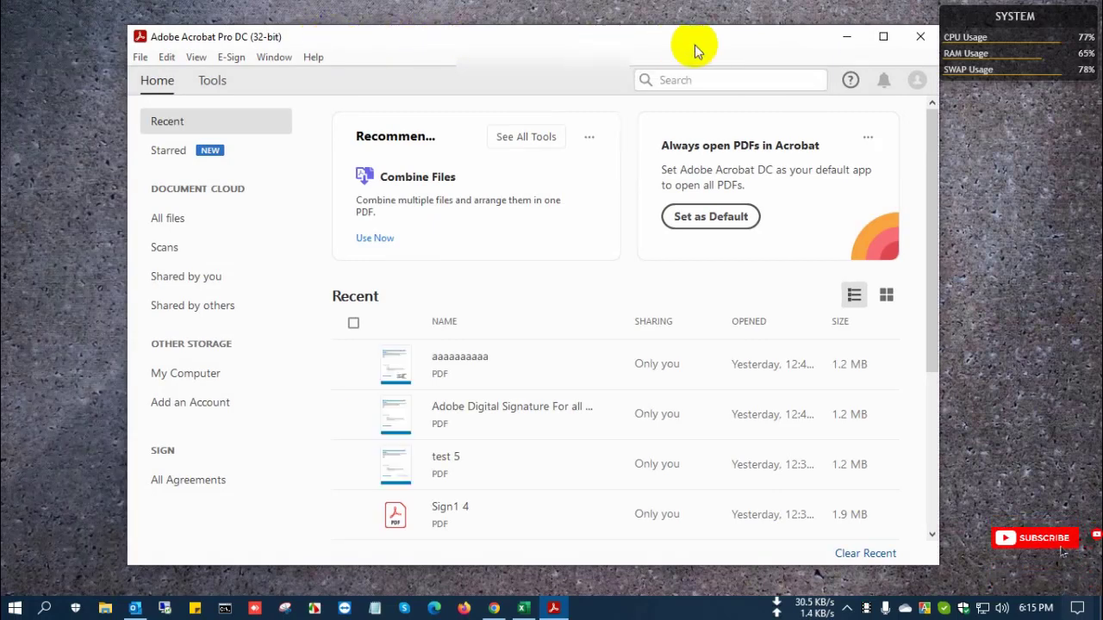
left_click(879, 39)
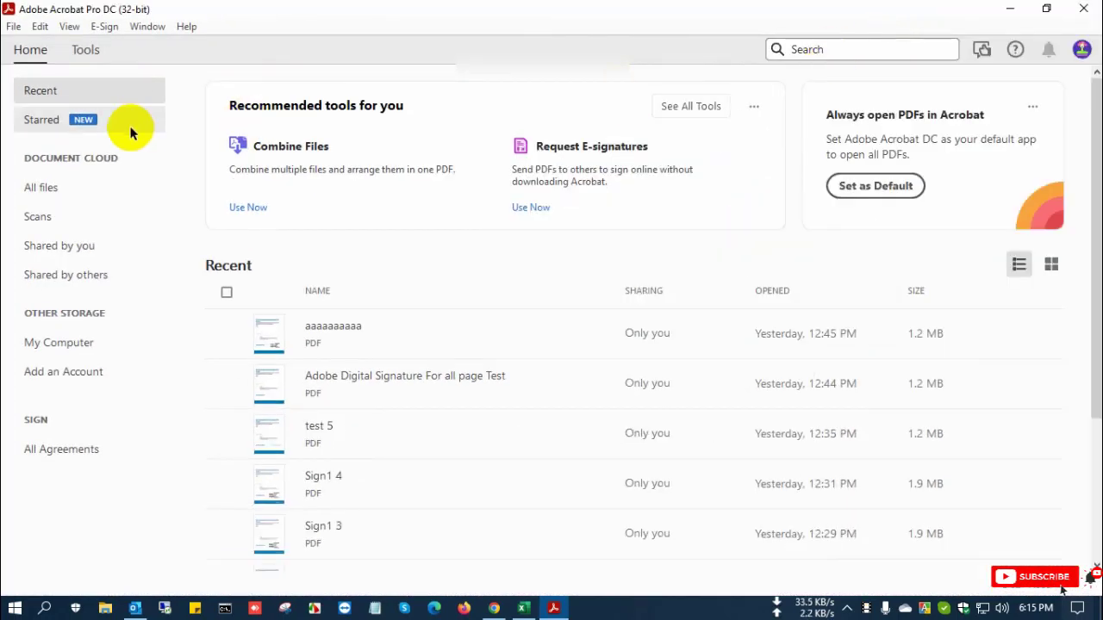
Open WS2016LicensingDatasheet.pdf from the Downloads folder and close the Welcome tour.
left_click(14, 27)
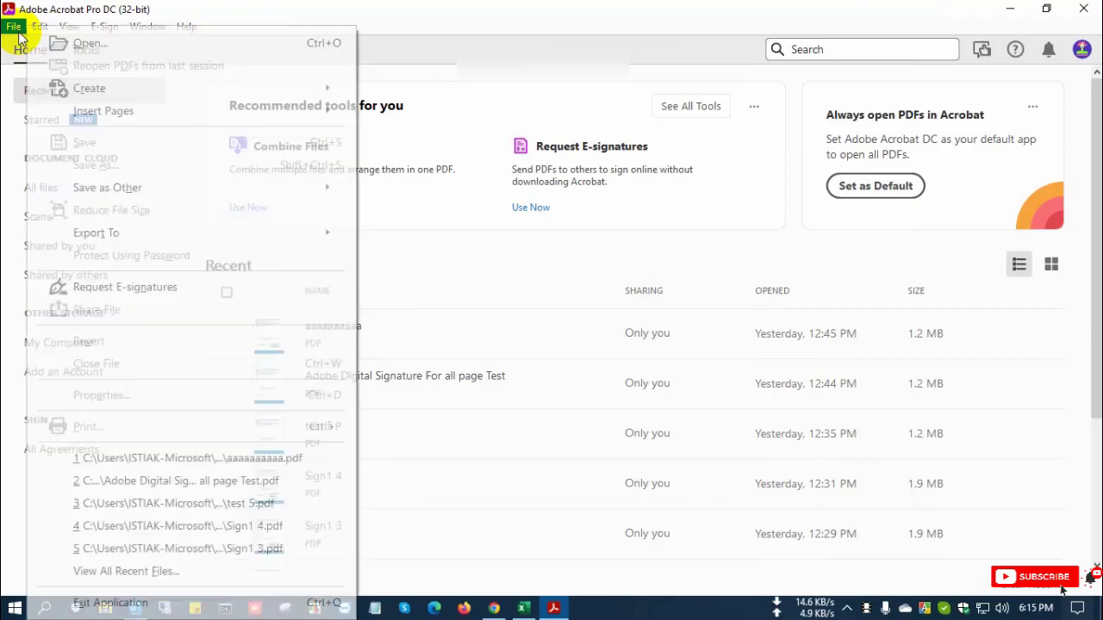
left_click(113, 43)
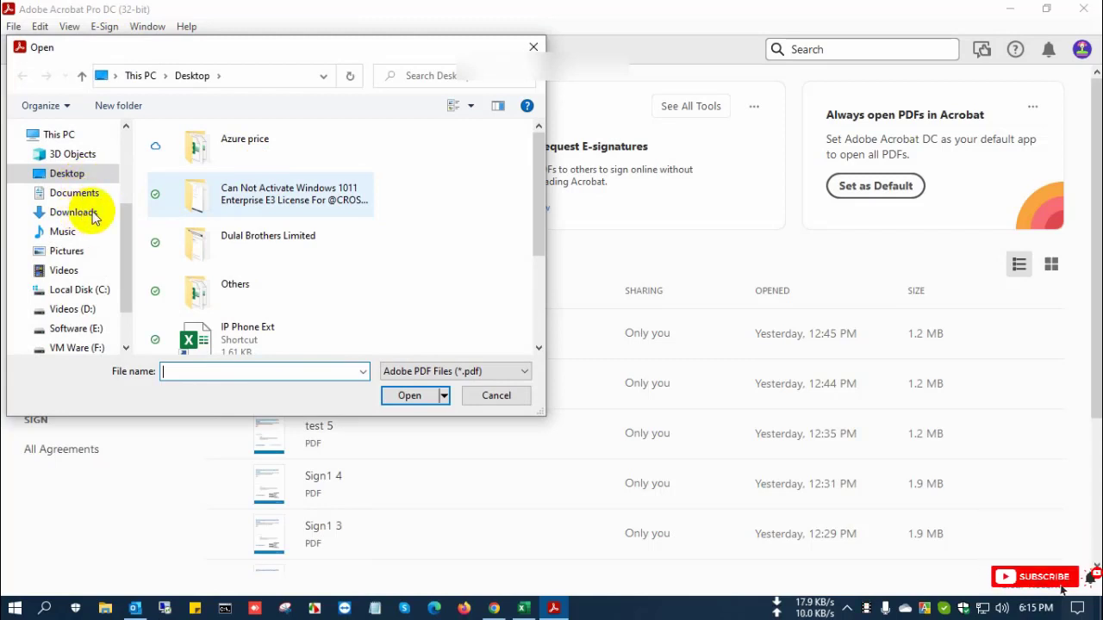
left_click(93, 215)
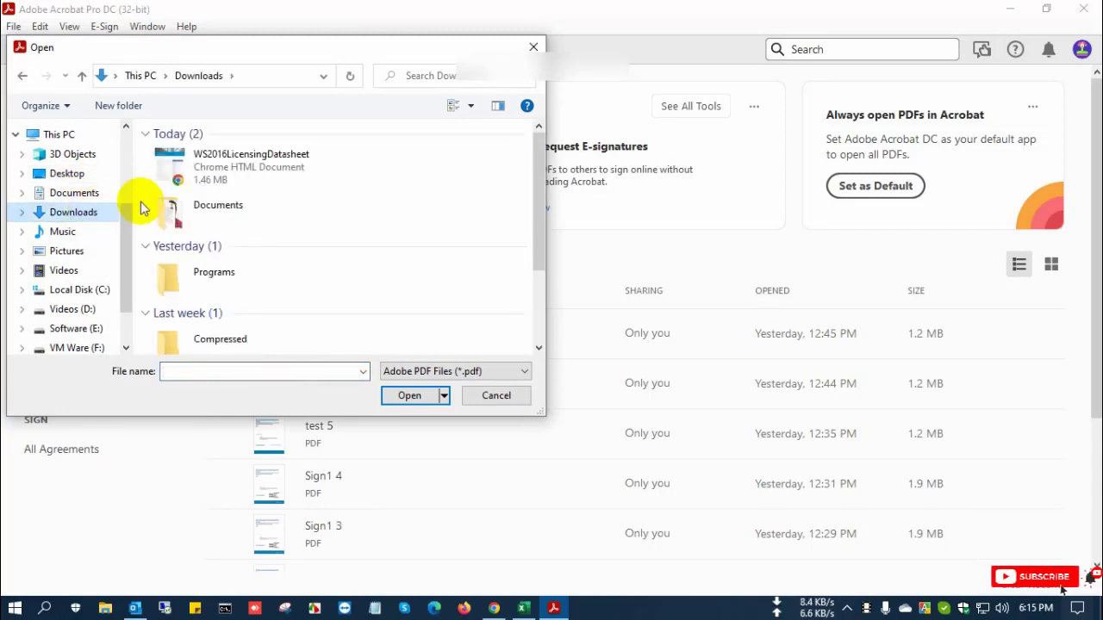
left_click(254, 175)
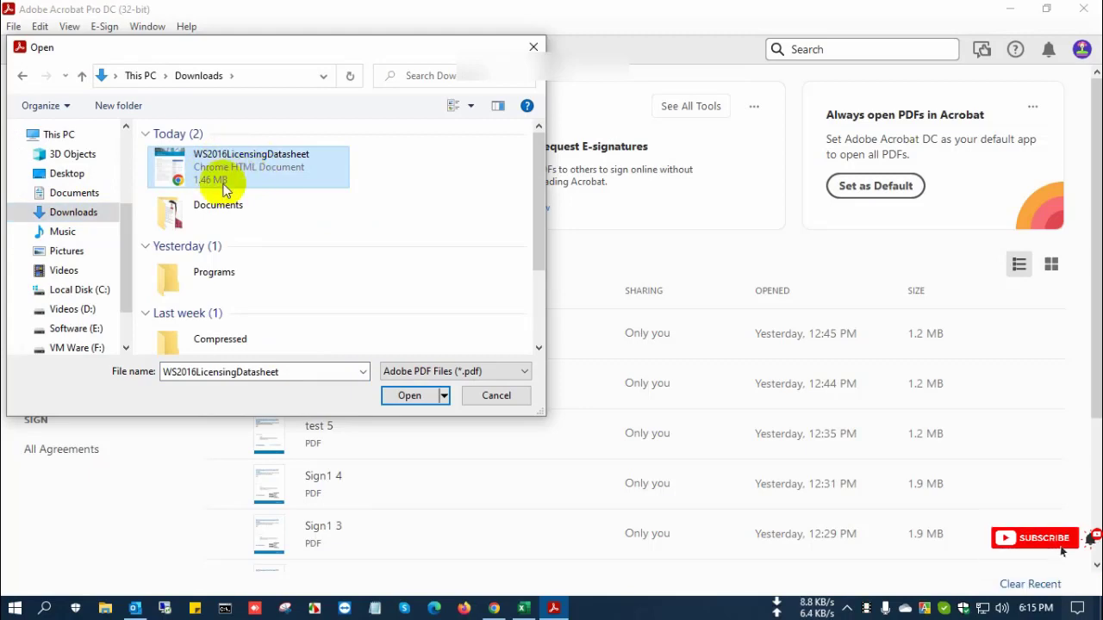
left_click(412, 397)
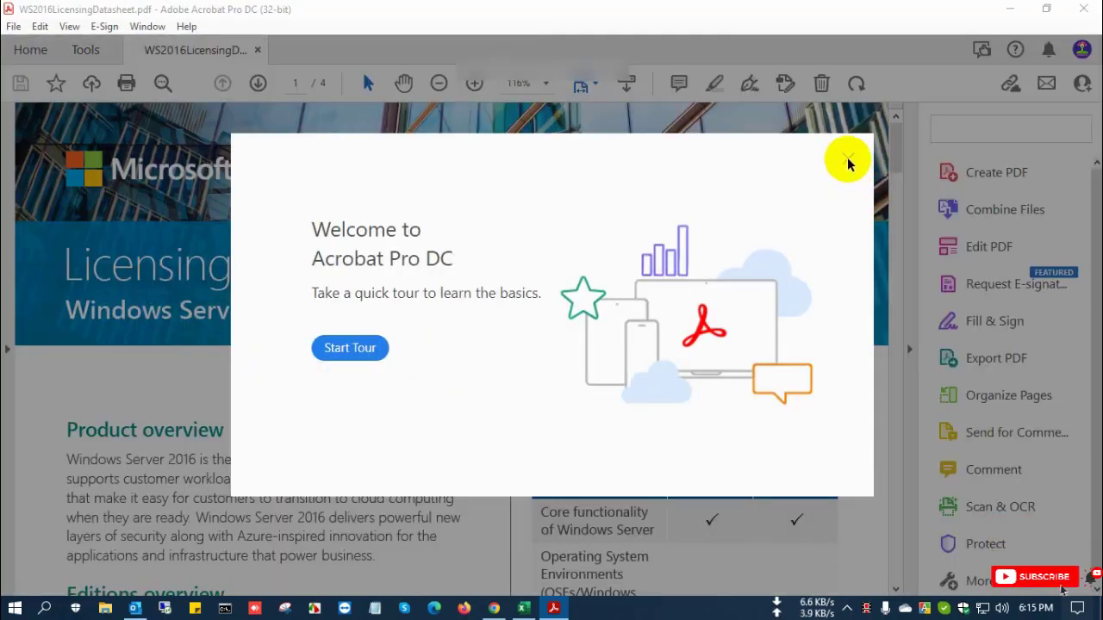
left_click(849, 162)
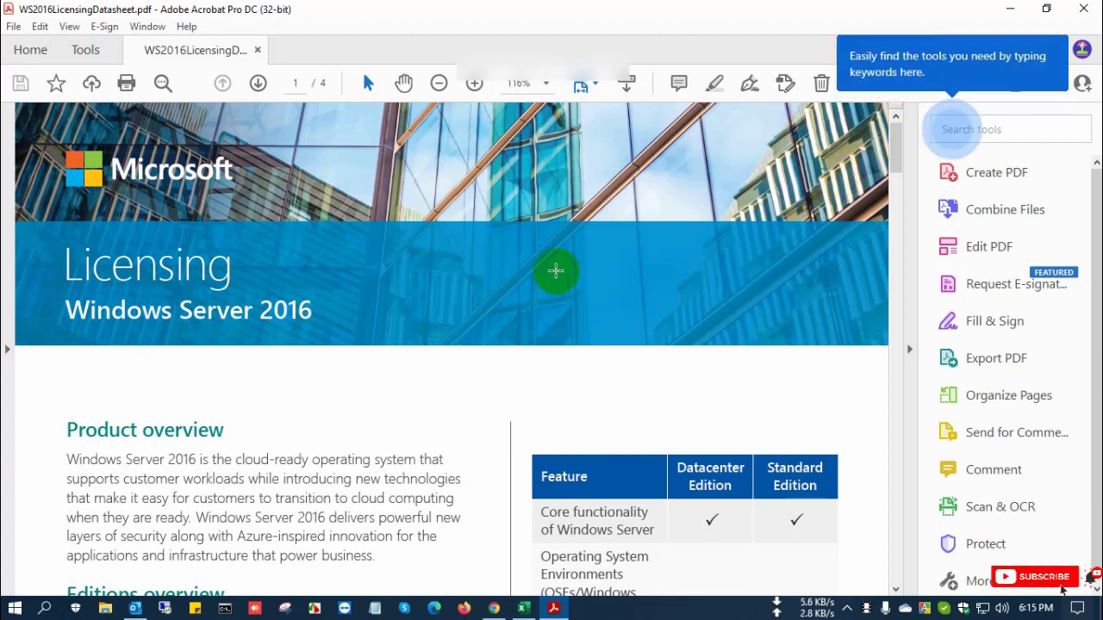
Zoom the datasheet out to 66.7% and scroll down to the end of page 4.
left_click(438, 83)
left_click(440, 84)
left_click(440, 84)
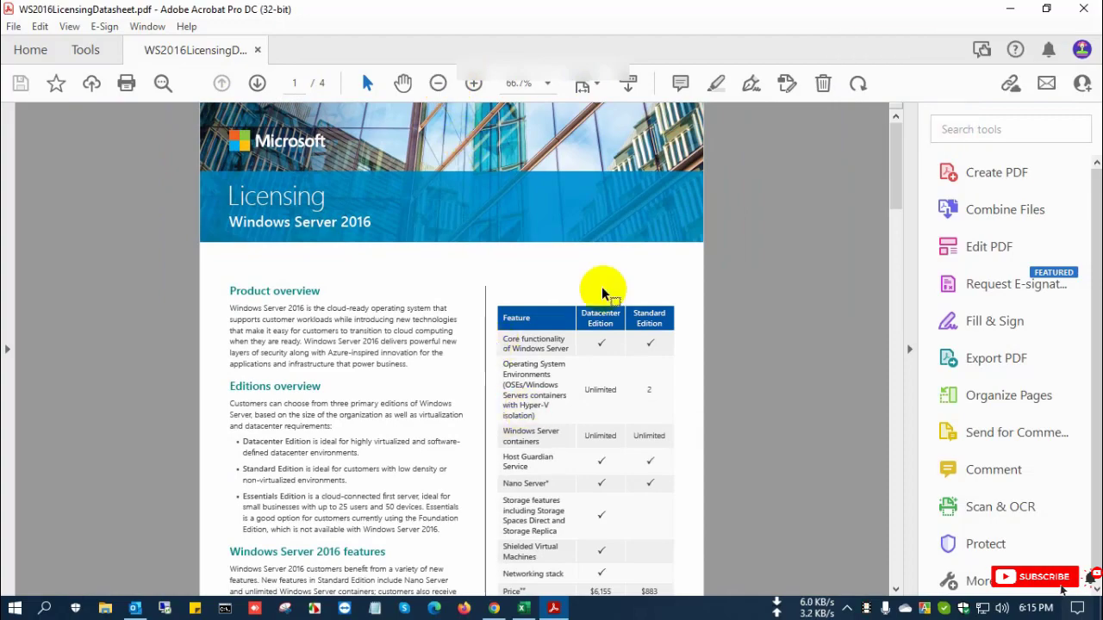
scroll(467, 411, "down", 15)
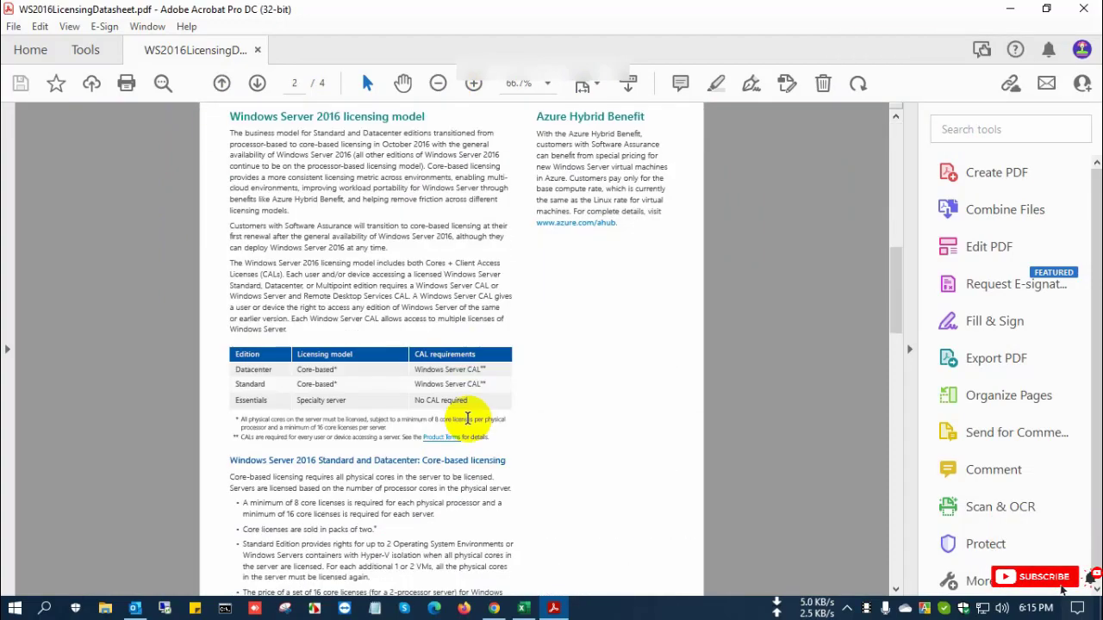
scroll(470, 417, "down", 10)
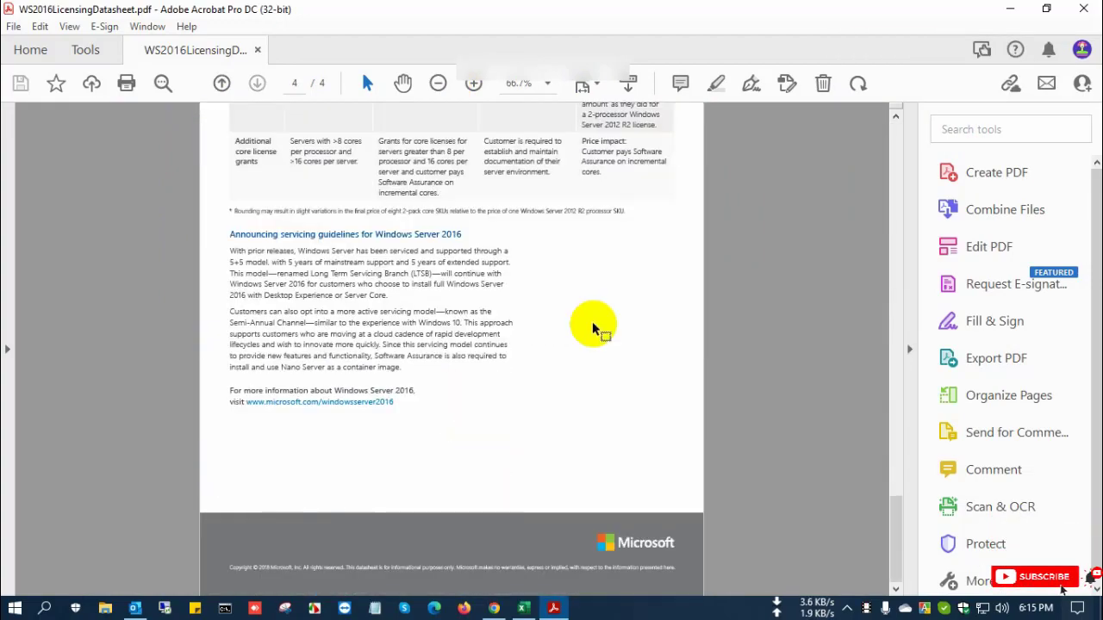
left_click_drag(524, 402, 623, 460)
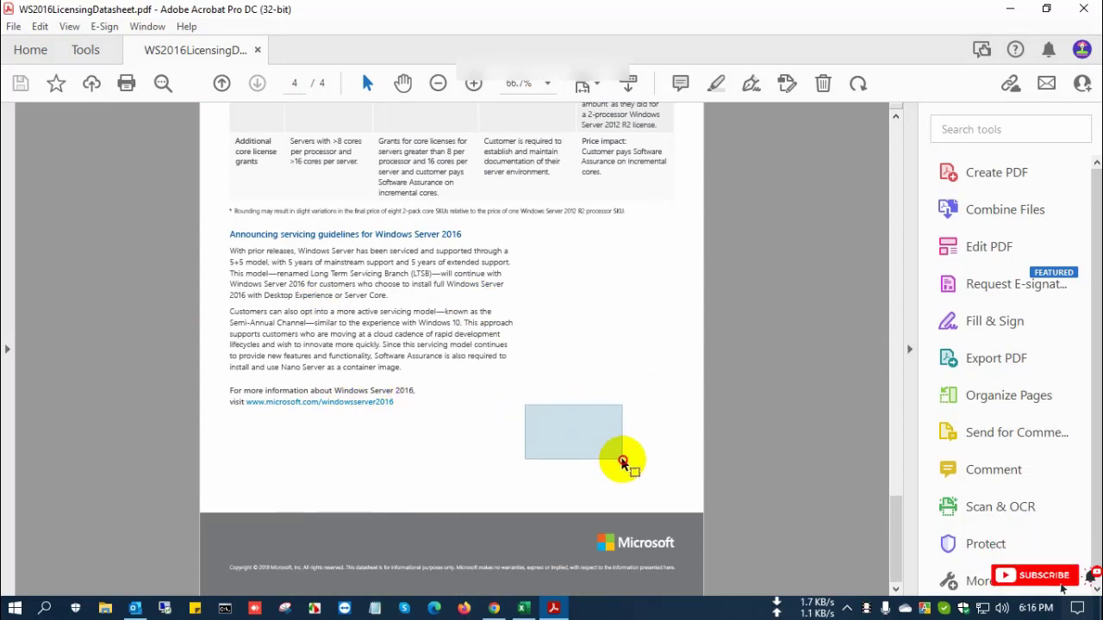
left_click(572, 381)
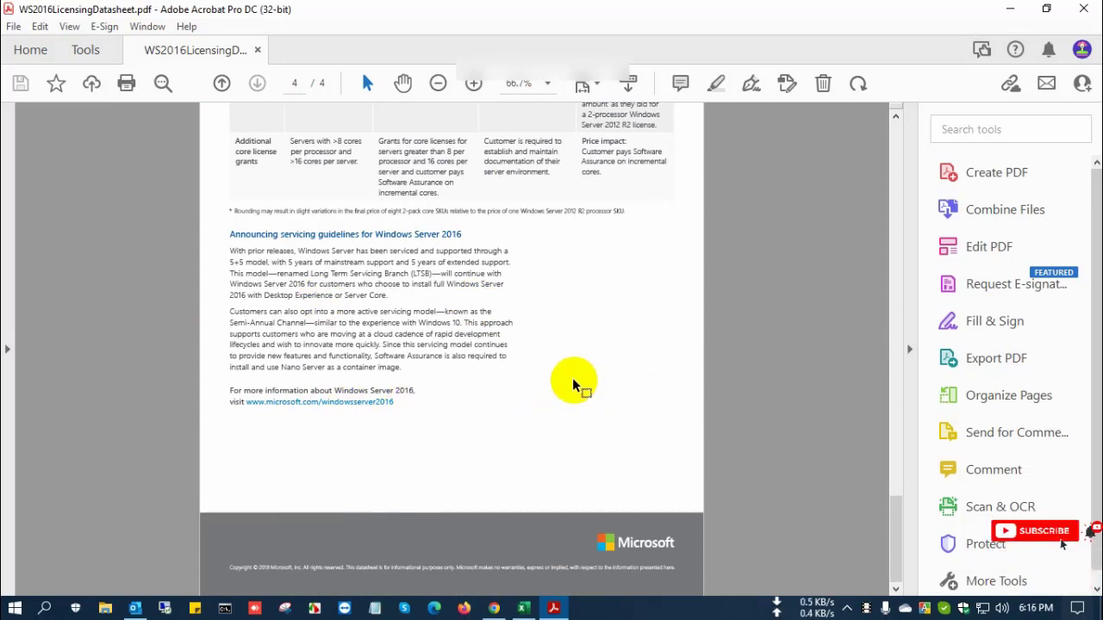
From the Tools overview, open the Certificates tool under Forms & Signatures.
left_click(96, 53)
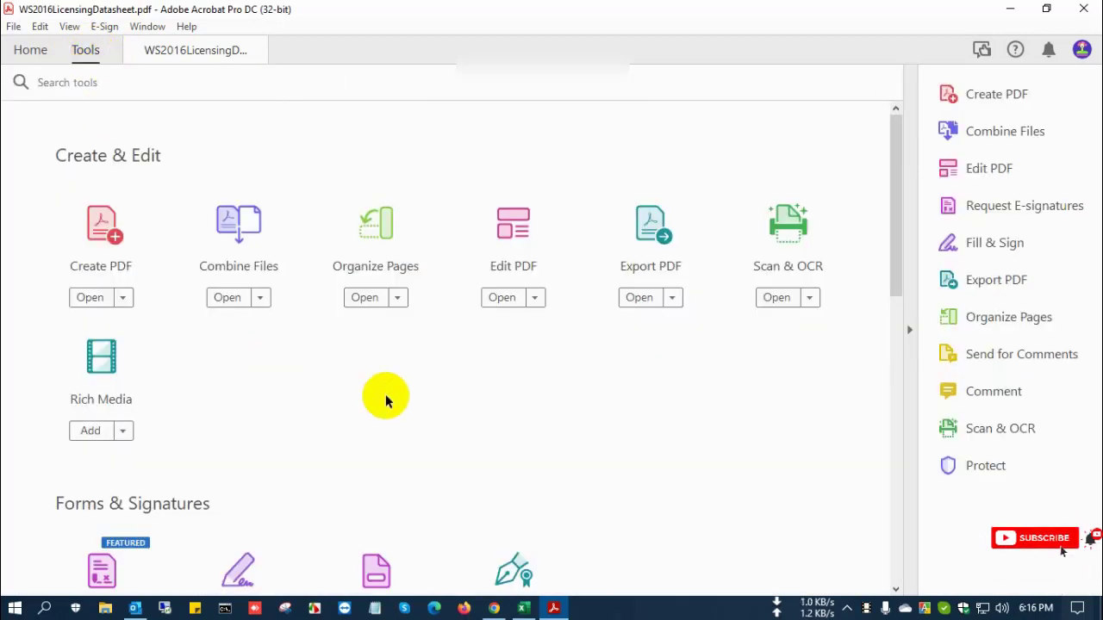
scroll(385, 394, "down", 3)
scroll(385, 398, "down", 5)
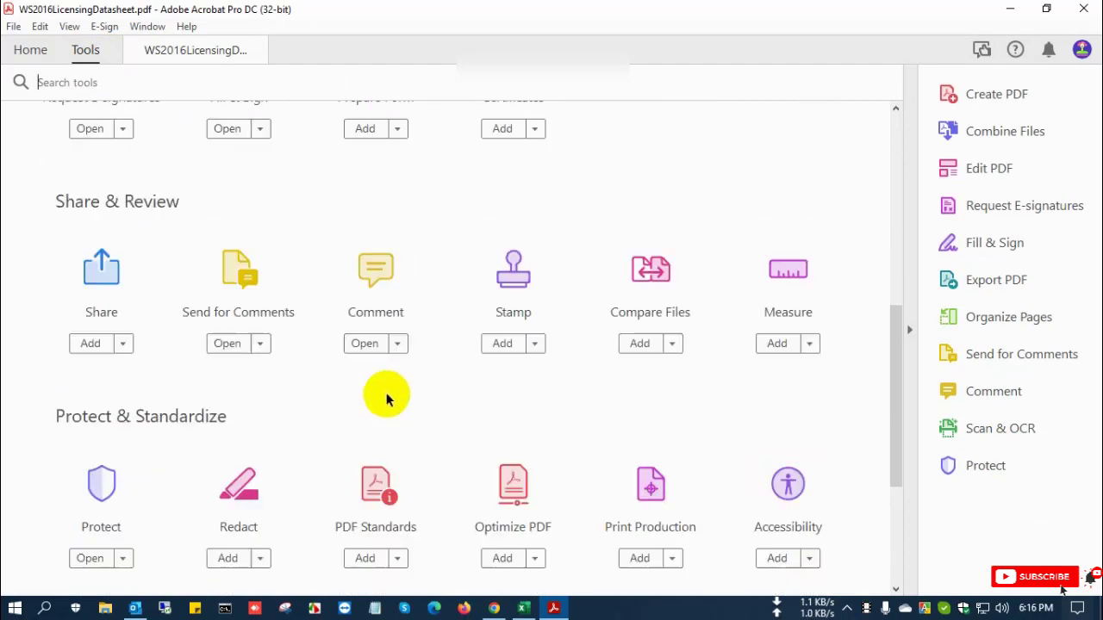
scroll(387, 395, "down", 2)
scroll(393, 395, "down", 1)
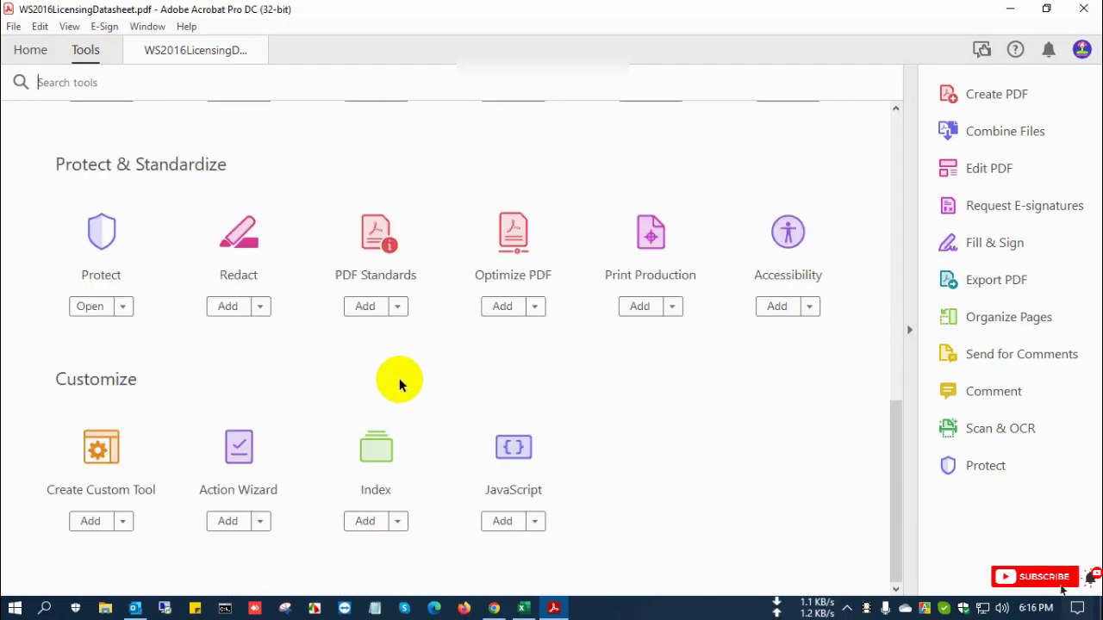
scroll(400, 379, "up", 3)
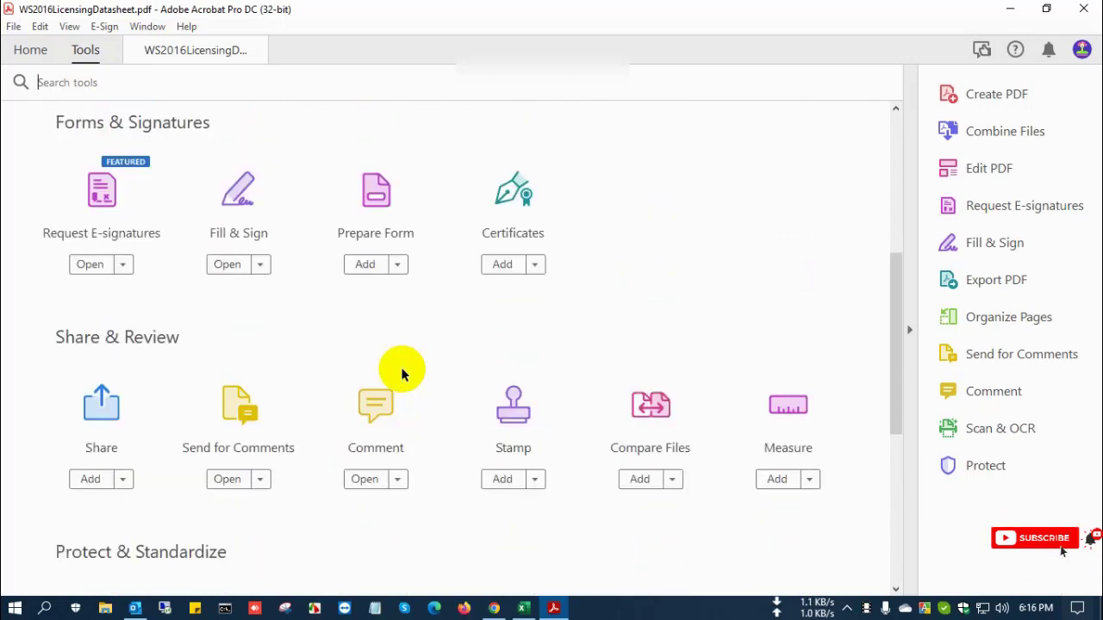
scroll(402, 369, "up", 1)
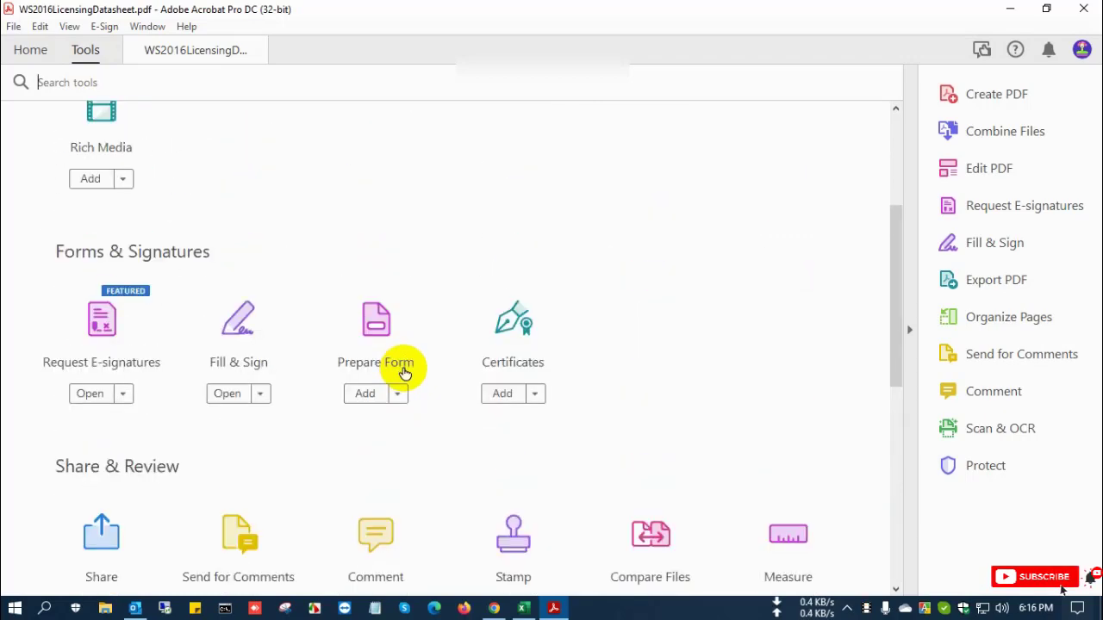
left_click(502, 365)
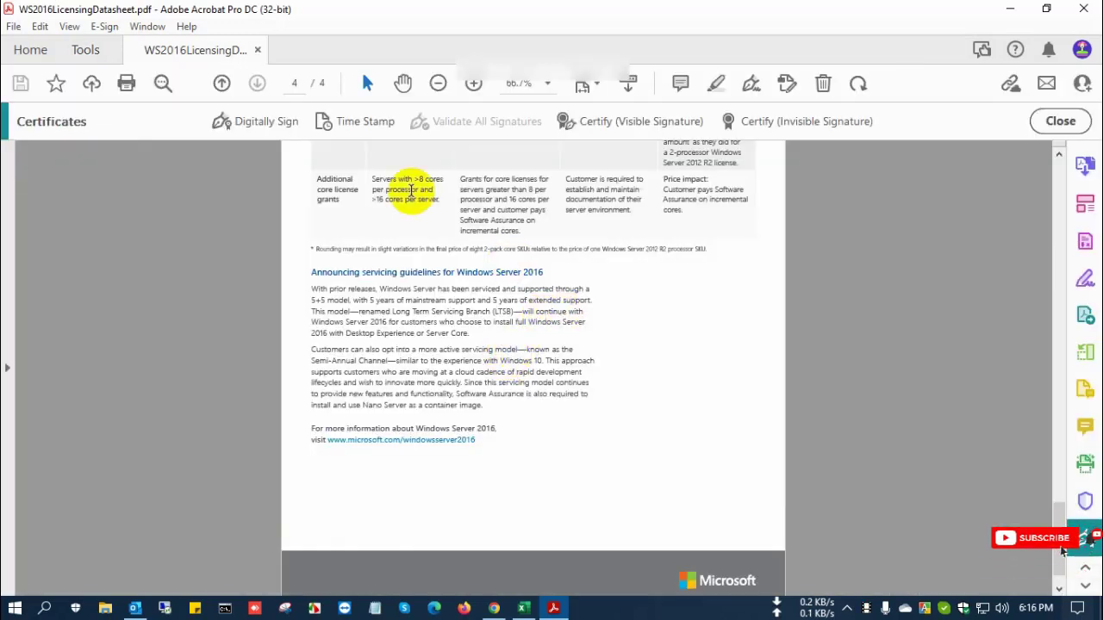
Choose Digitally Sign and draw the signature box in the blank area below page 4's last paragraph.
left_click(276, 125)
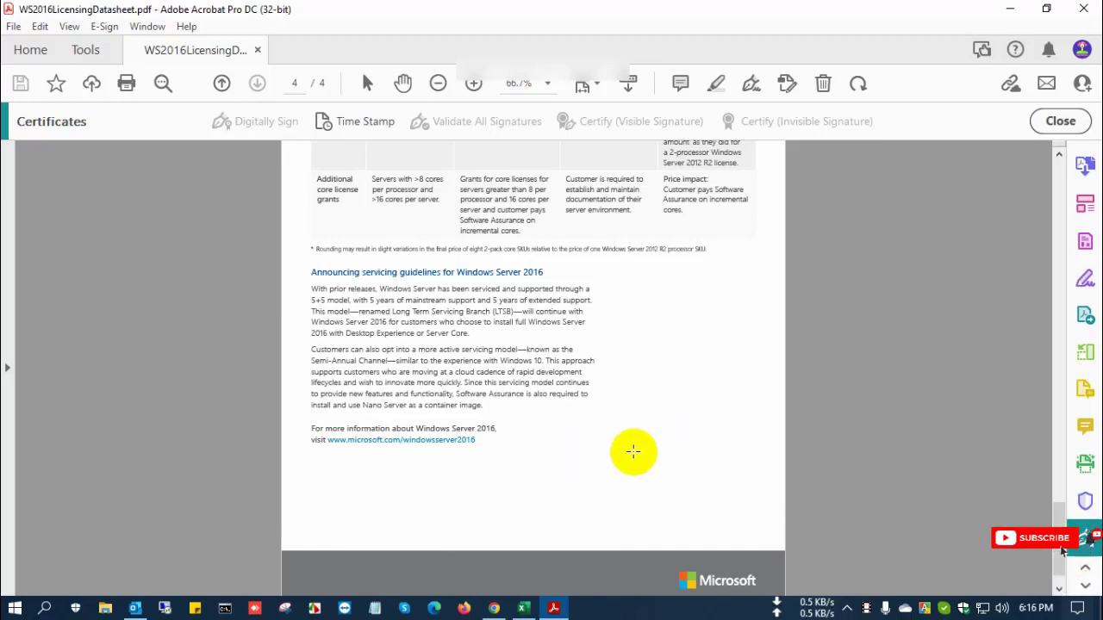
mouse_move(594, 437)
left_mouse_down()
mouse_move(678, 447)
mouse_move(738, 483)
mouse_move(742, 517)
left_mouse_up()
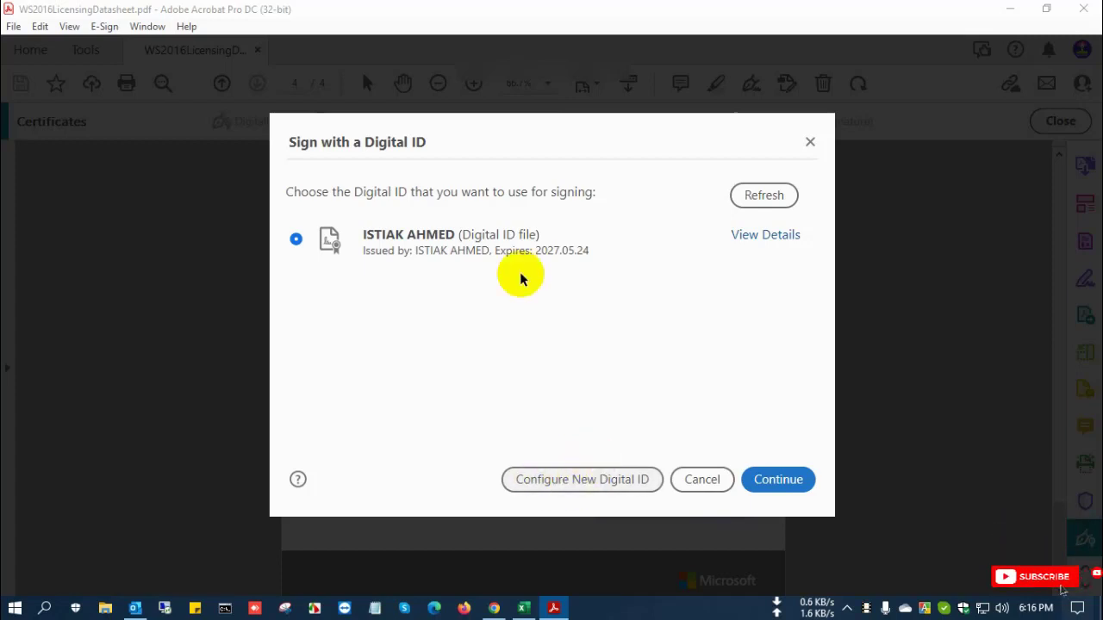
Configure a new Digital ID, choosing Create a new Digital ID and Save to File.
left_click(577, 485)
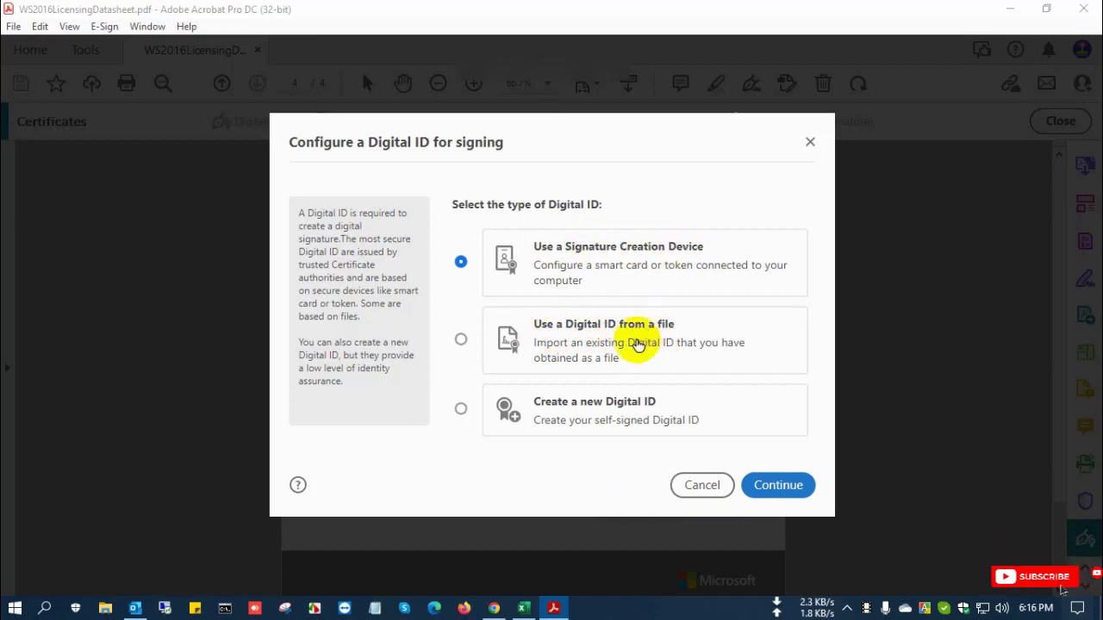
left_click(635, 401)
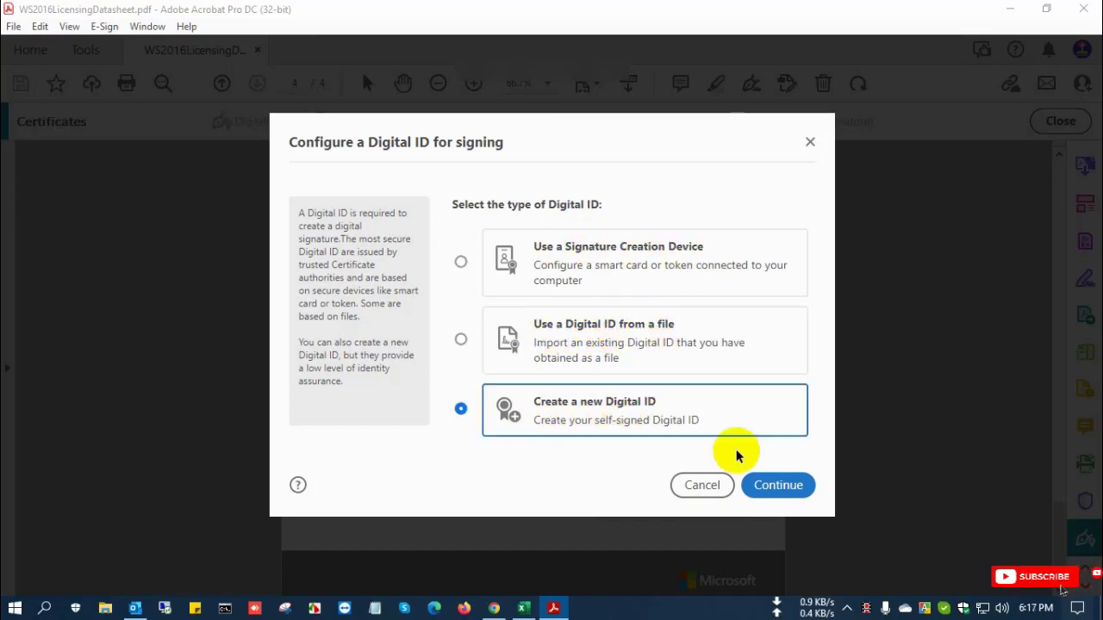
left_click(773, 486)
left_click(532, 308)
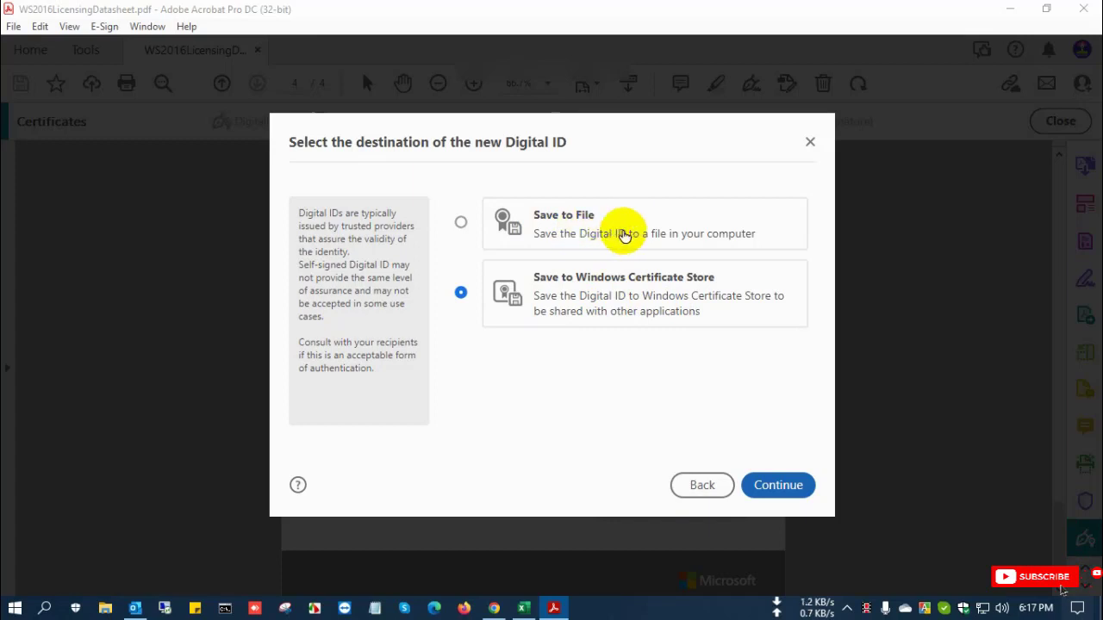
left_click(461, 223)
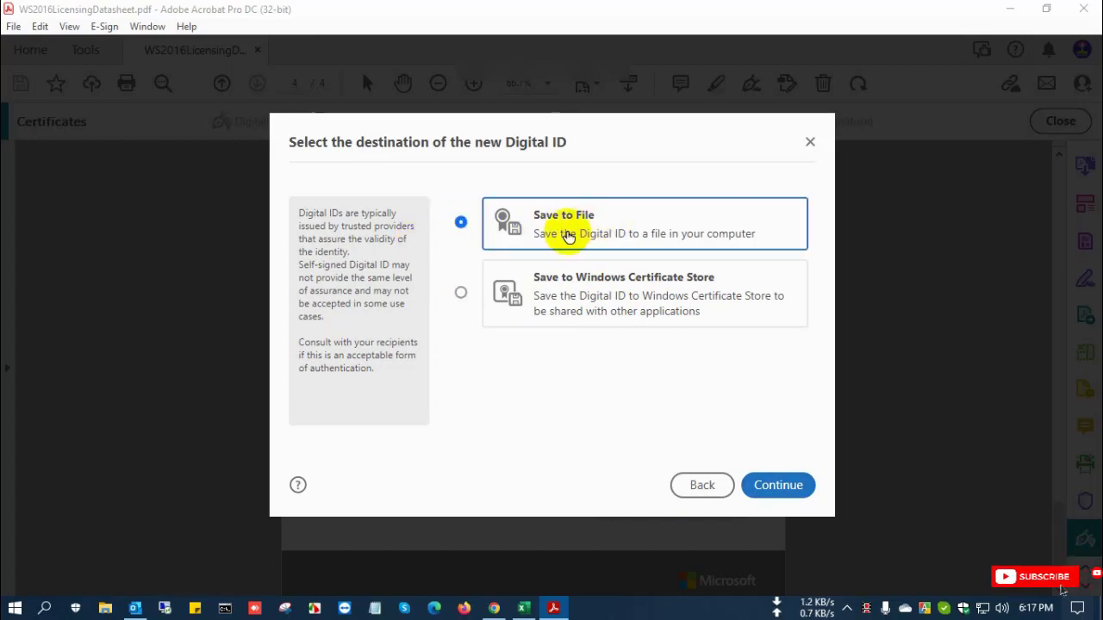
left_click(788, 485)
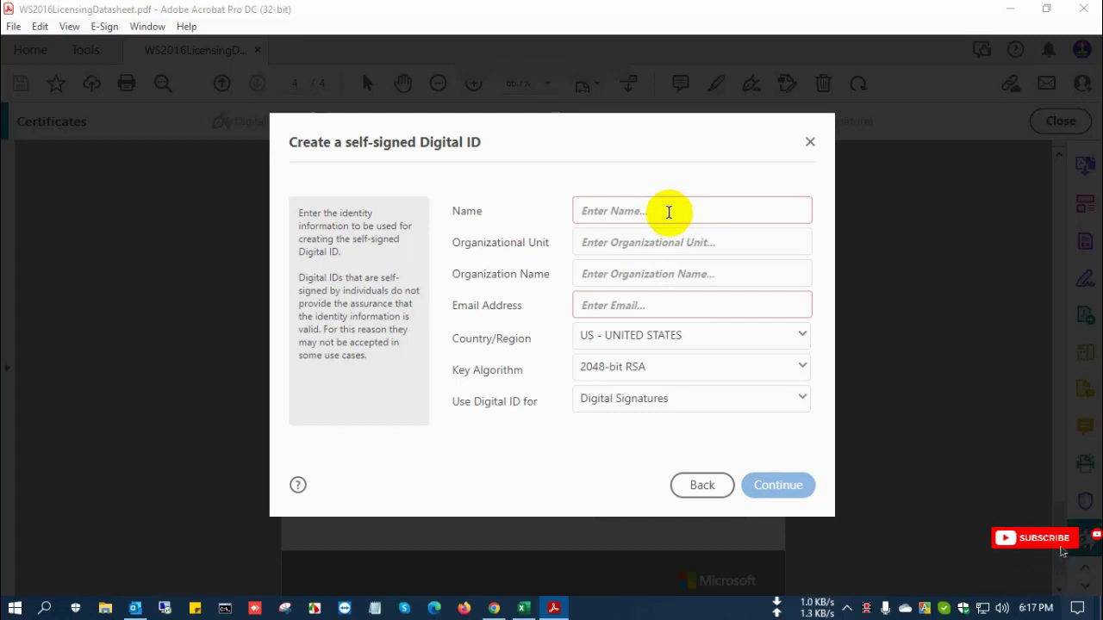
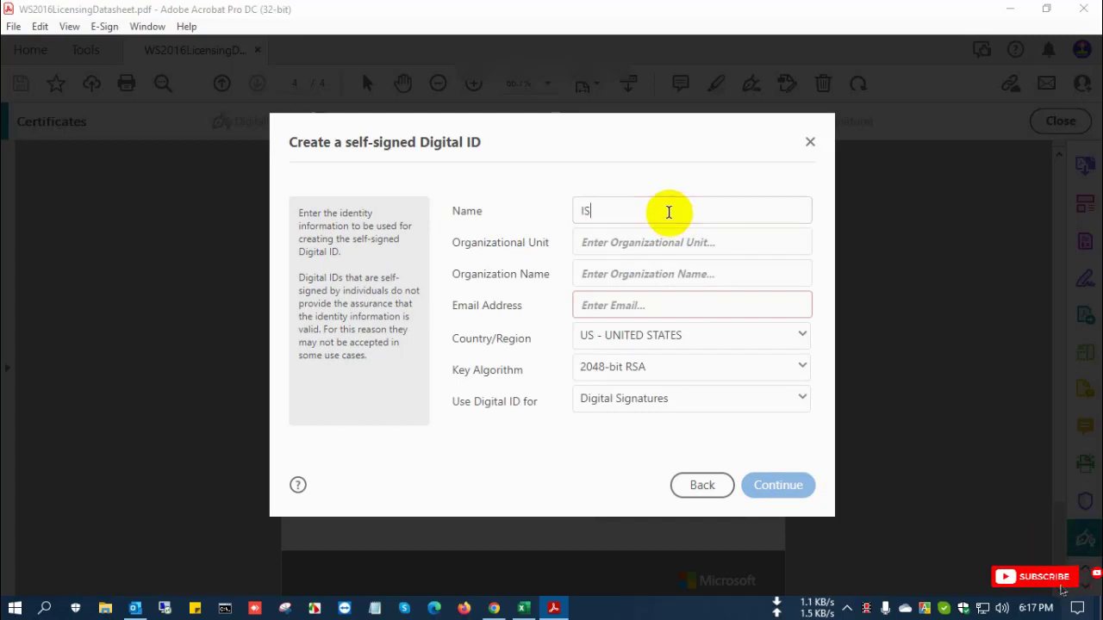
Enter the signer's name, Organizational Unit 100, Organization Name ABCD and the contact's e-mail.
left_click(646, 245)
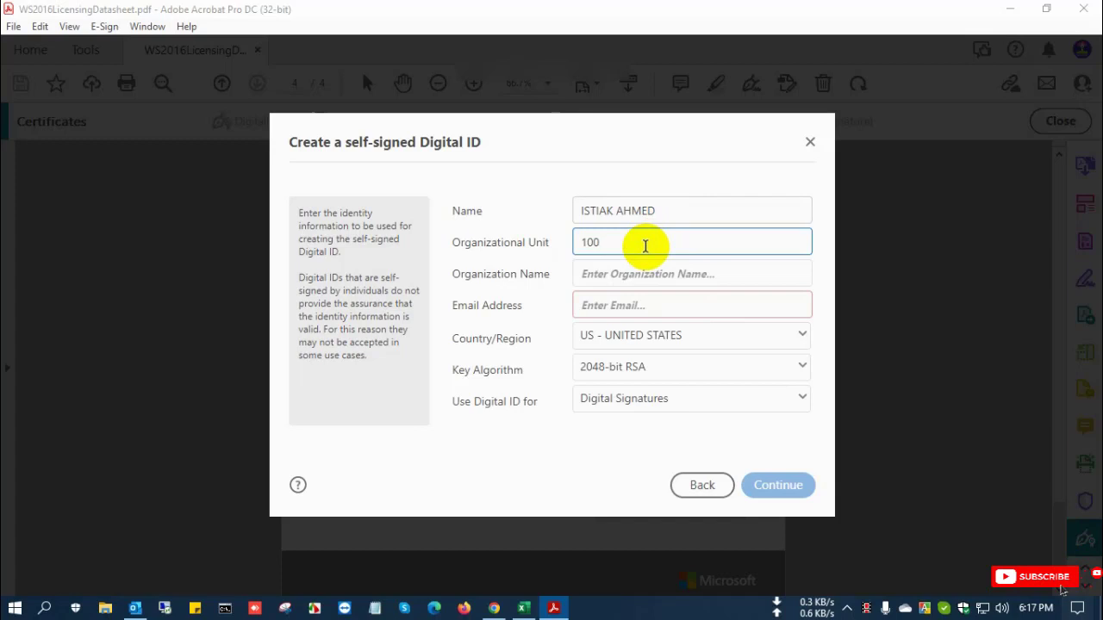
left_click(630, 274)
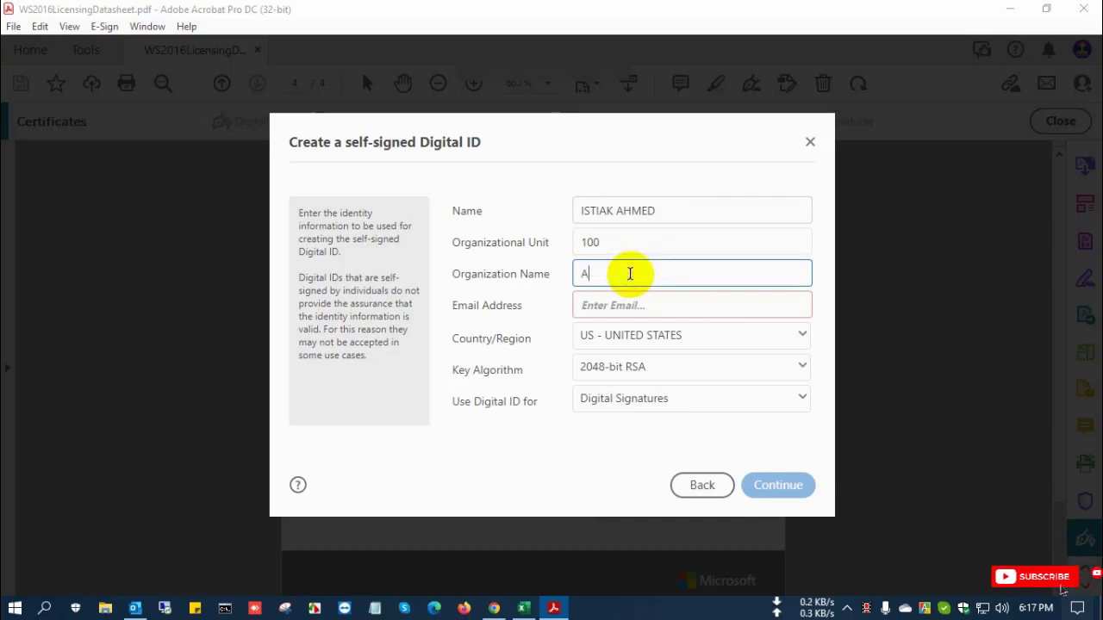
type("ABCD")
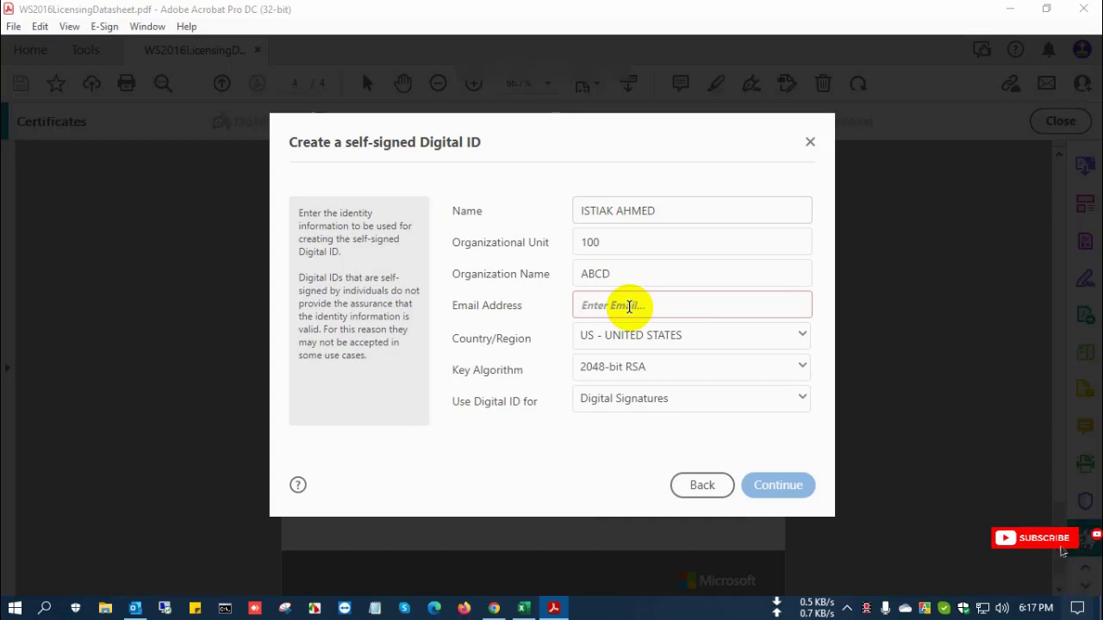
left_click(629, 307)
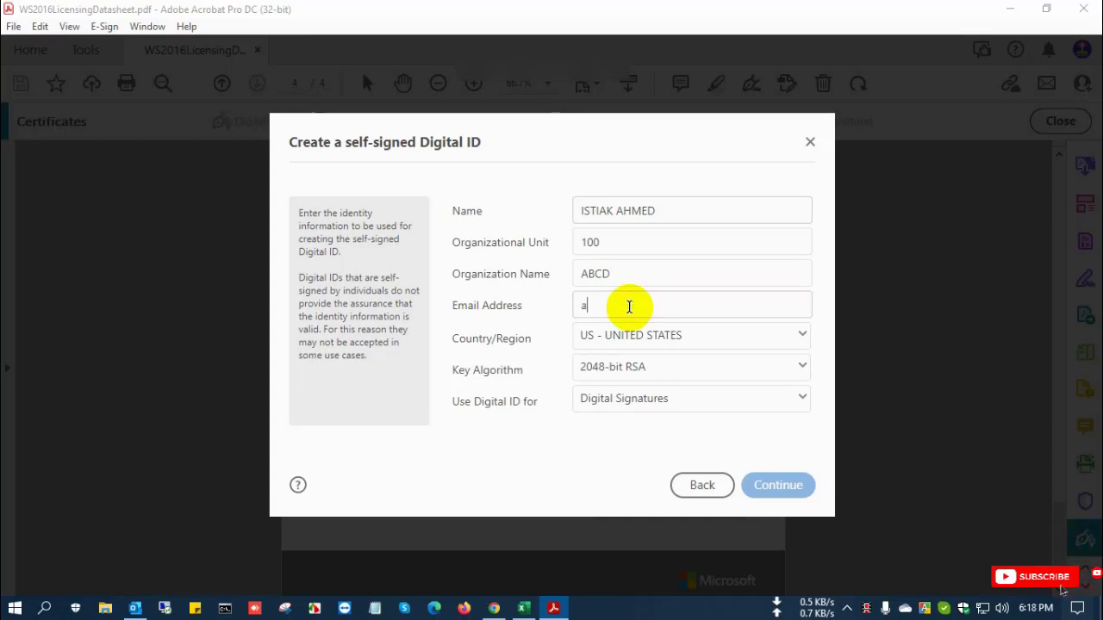
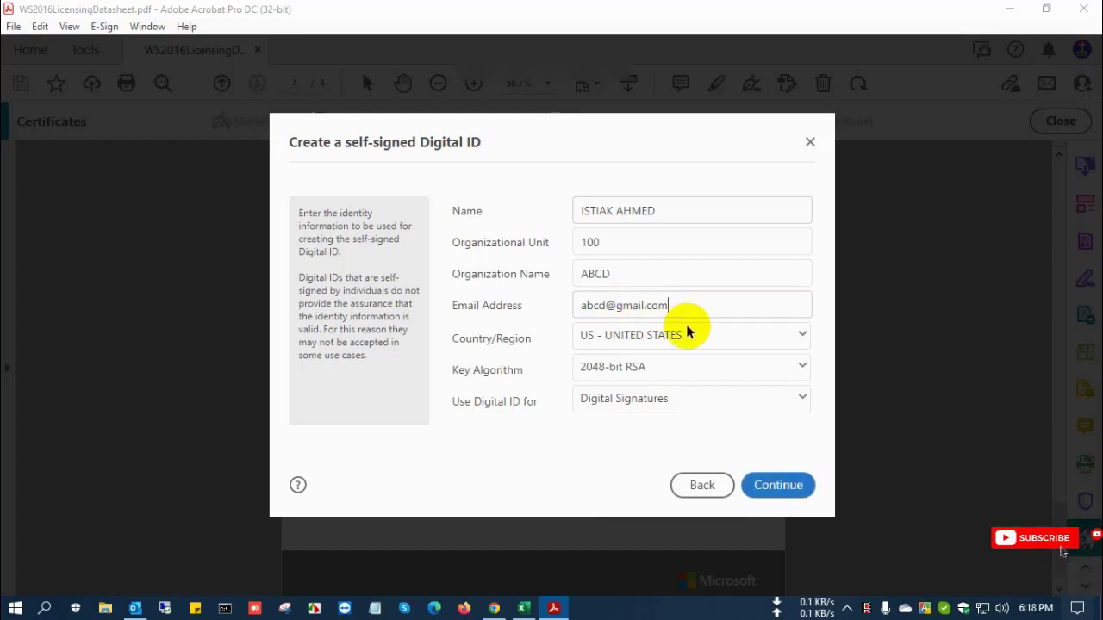
Set the Digital ID's country to BD - BANGLADESH.
left_click(724, 338)
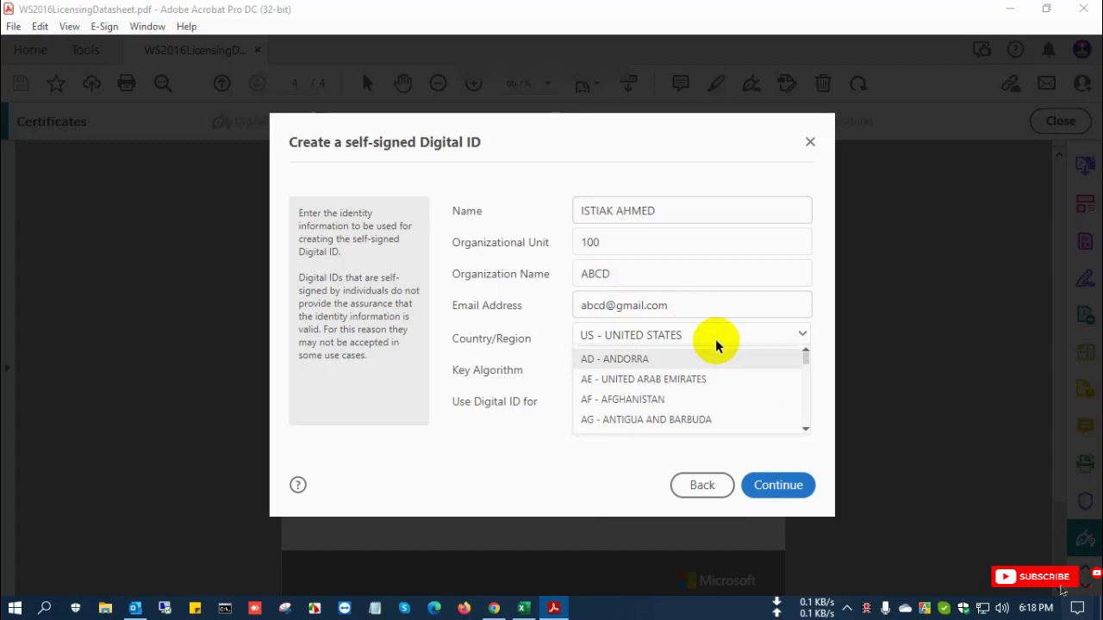
scroll(751, 390, "down", 4)
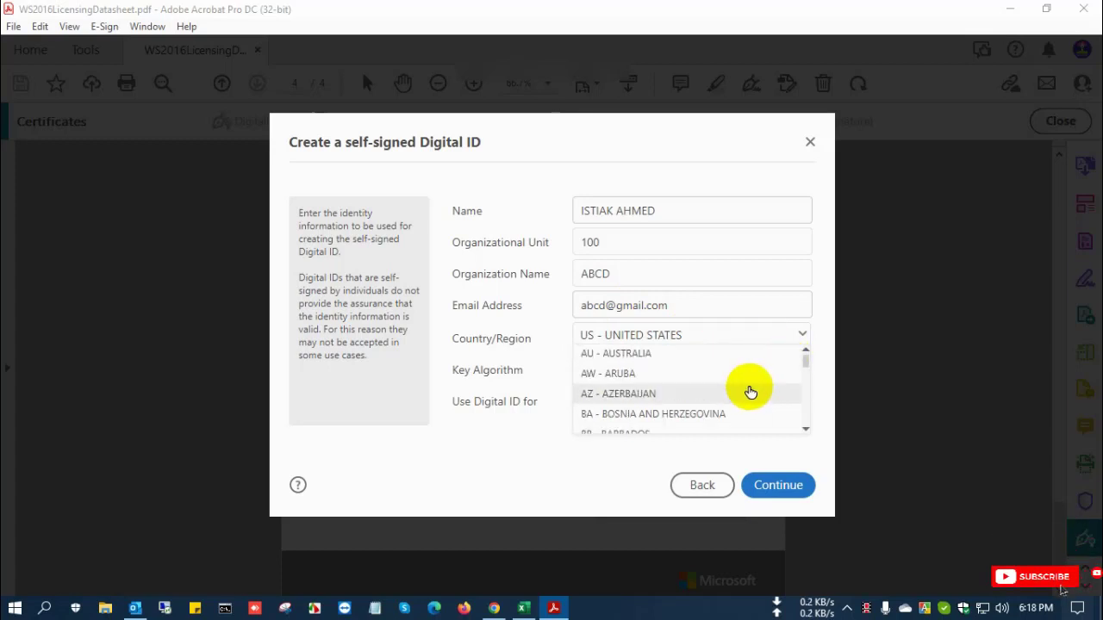
scroll(751, 392, "down", 20)
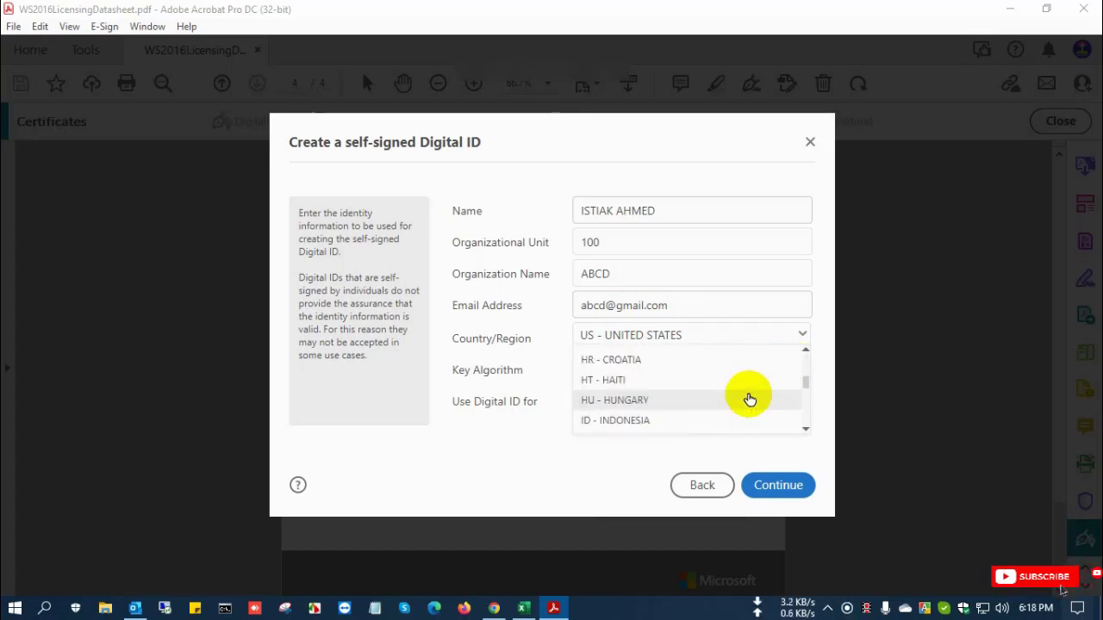
scroll(749, 398, "down", 19)
scroll(749, 397, "up", 19)
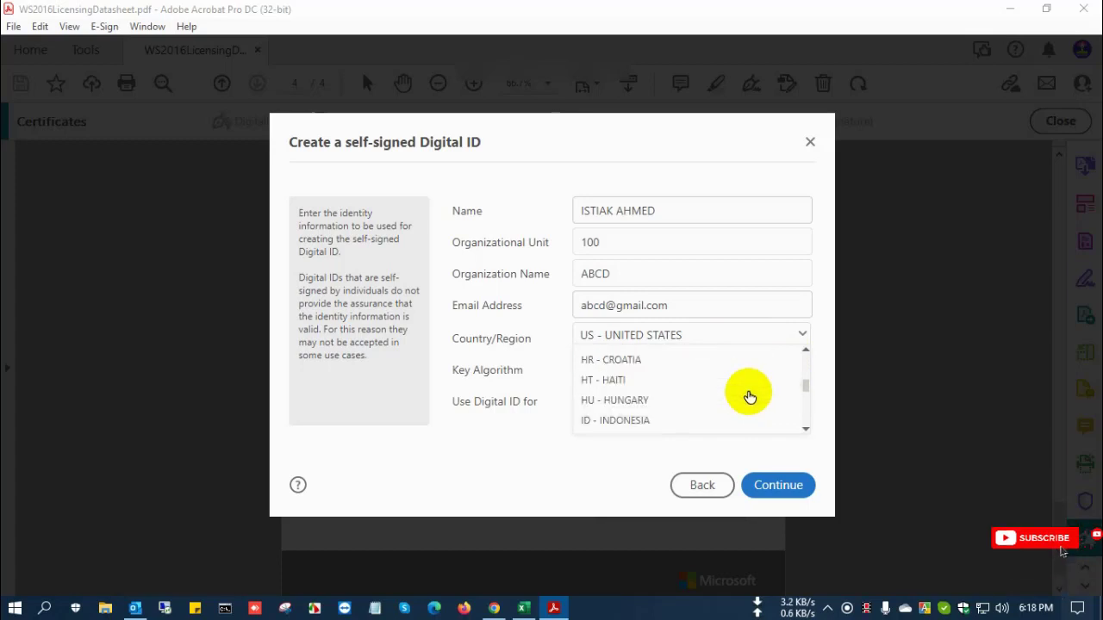
scroll(749, 397, "up", 20)
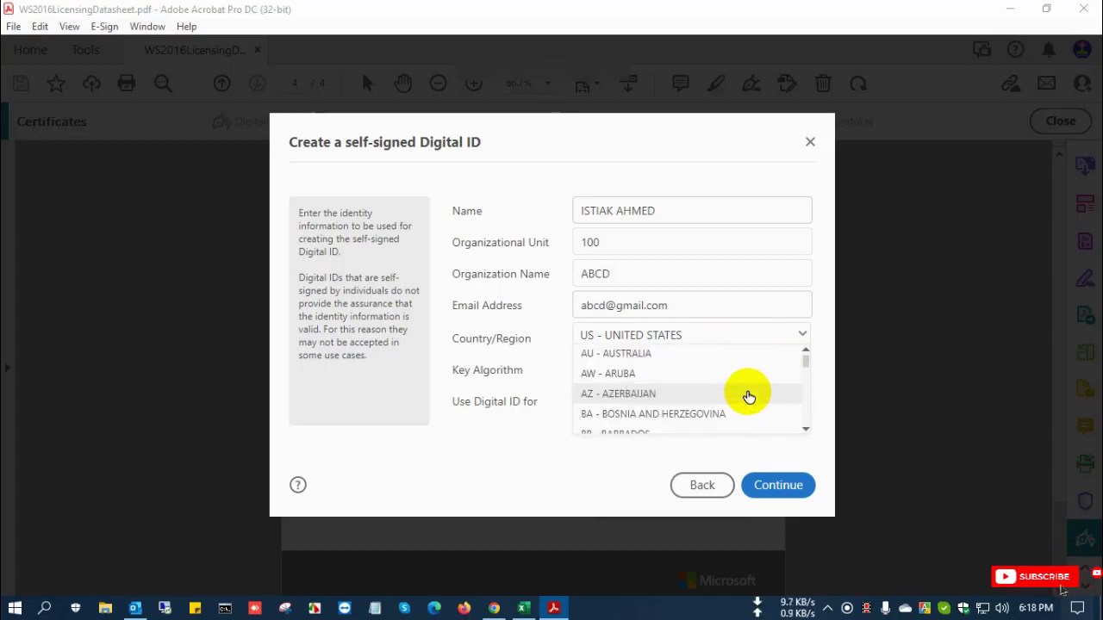
scroll(746, 392, "down", 5)
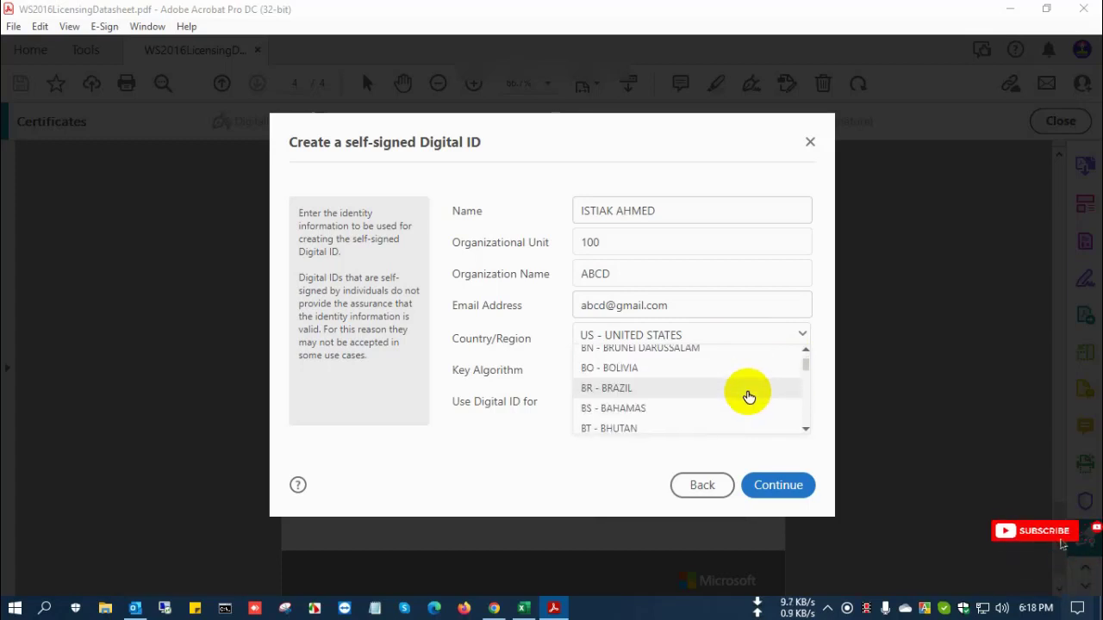
left_click(807, 430)
left_click(807, 431)
left_click(806, 431)
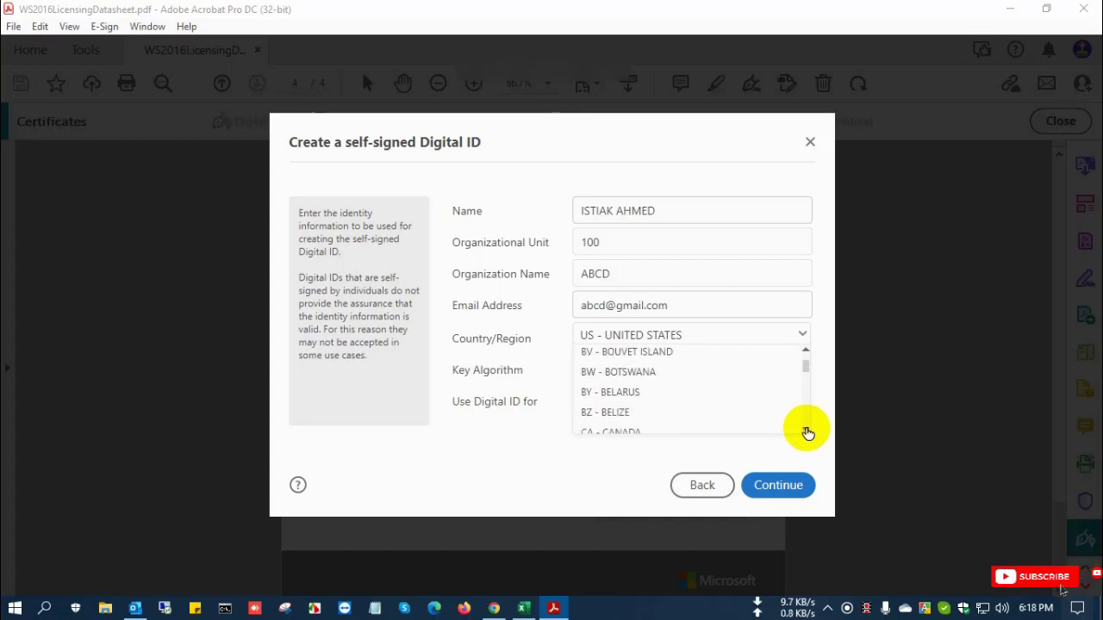
left_click(807, 431)
left_click(807, 352)
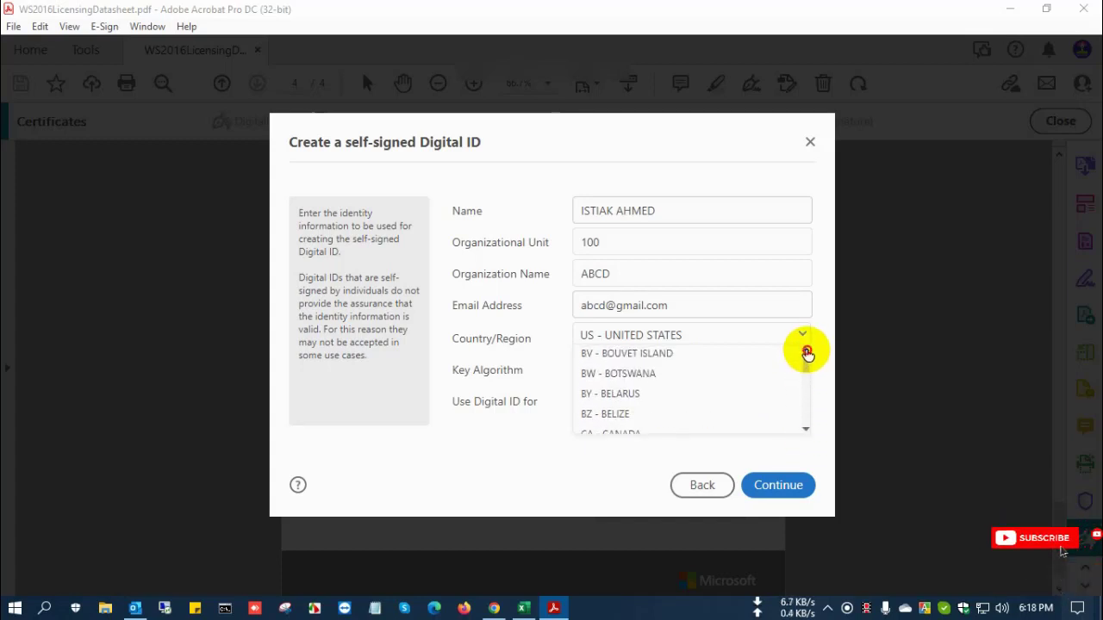
left_click(806, 351)
left_click(806, 352)
left_click(806, 353)
left_click(807, 354)
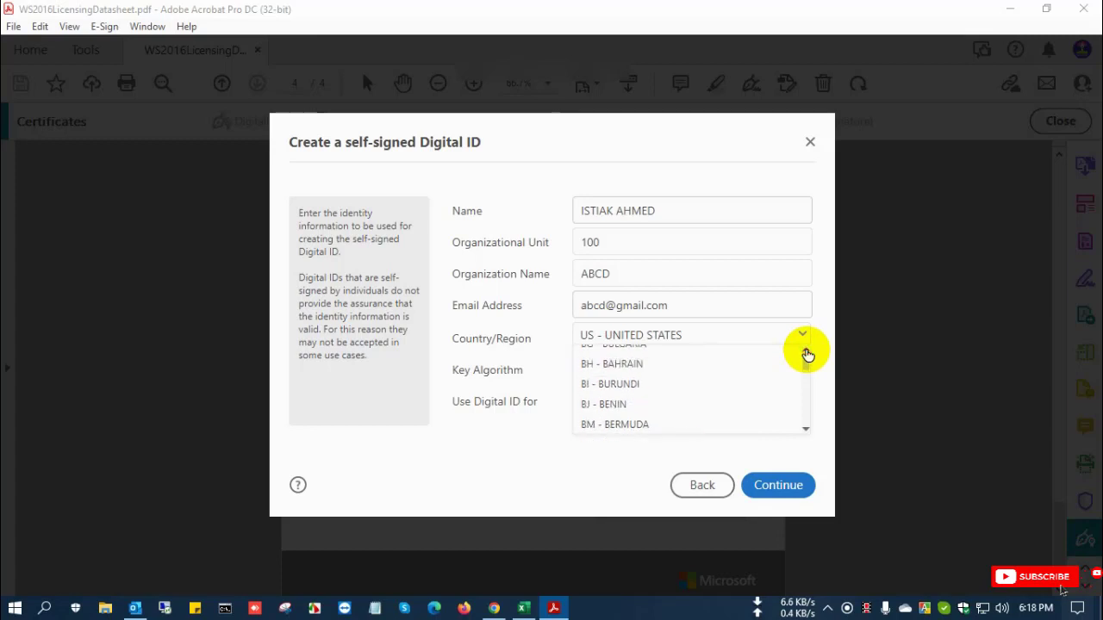
left_click(807, 353)
left_click(807, 353)
left_click(807, 353)
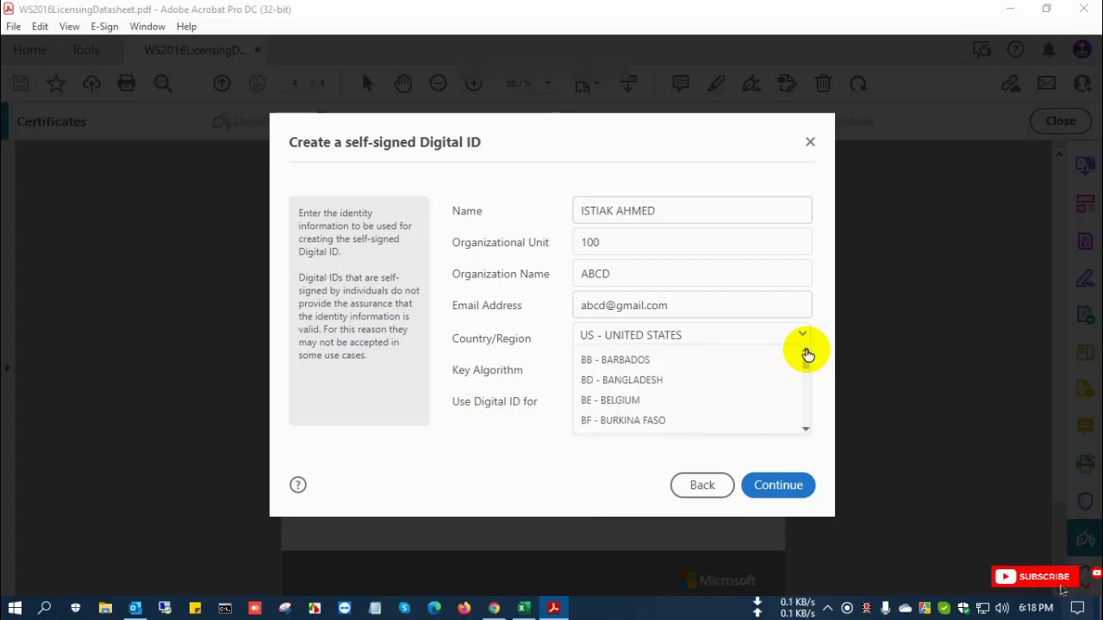
left_click(695, 381)
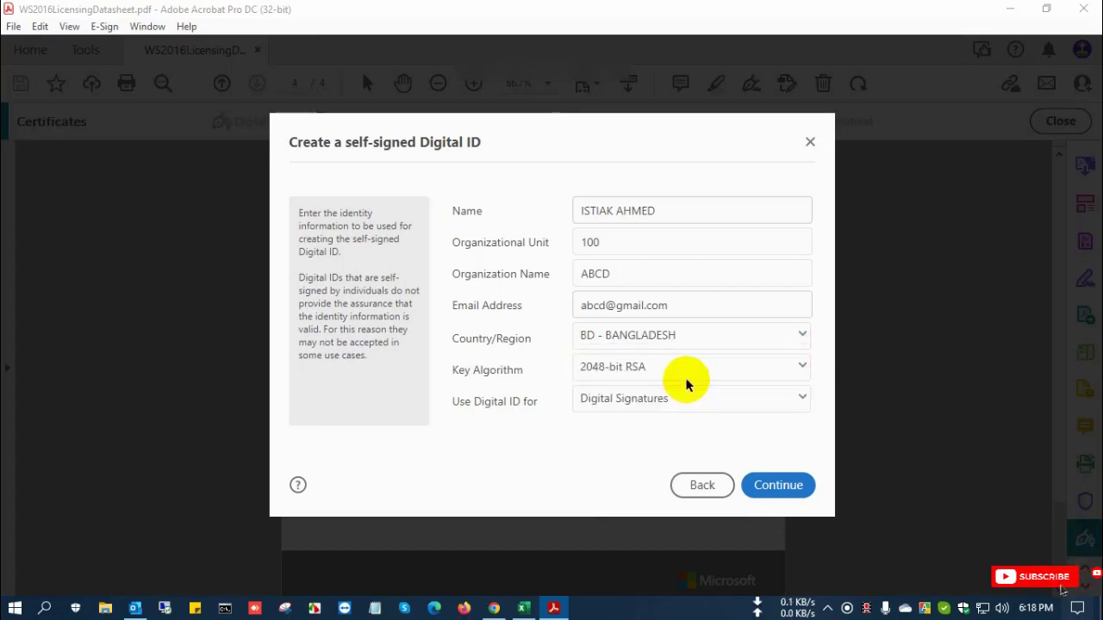
Choose 1024-bit RSA as key algorithm and Digital Signatures as usage, then continue.
left_click(781, 367)
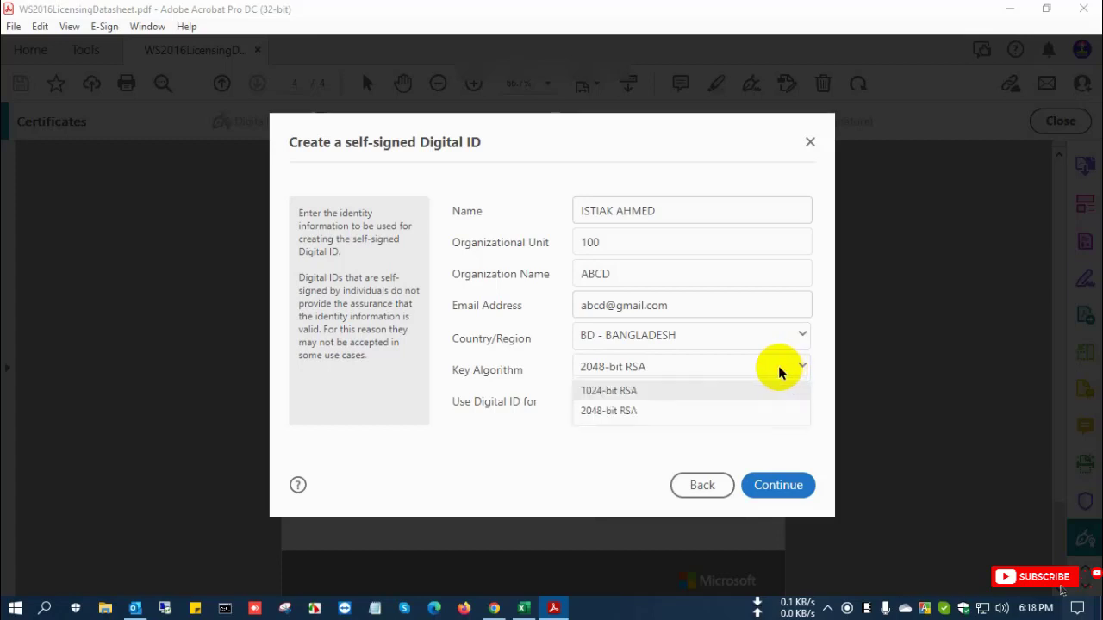
left_click(711, 390)
left_click(800, 400)
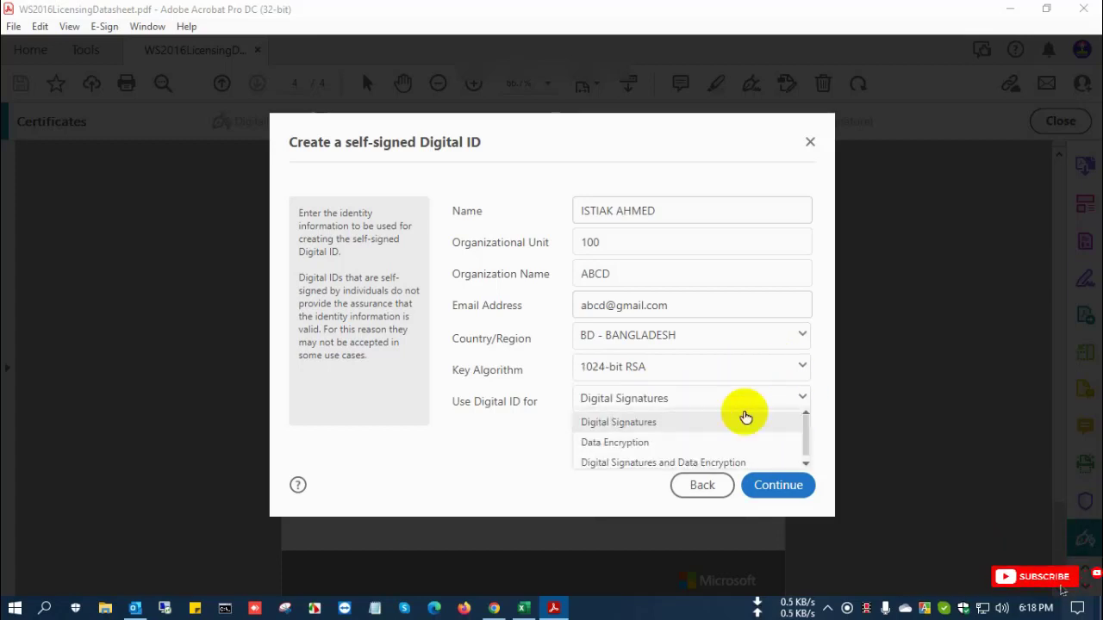
left_click(630, 423)
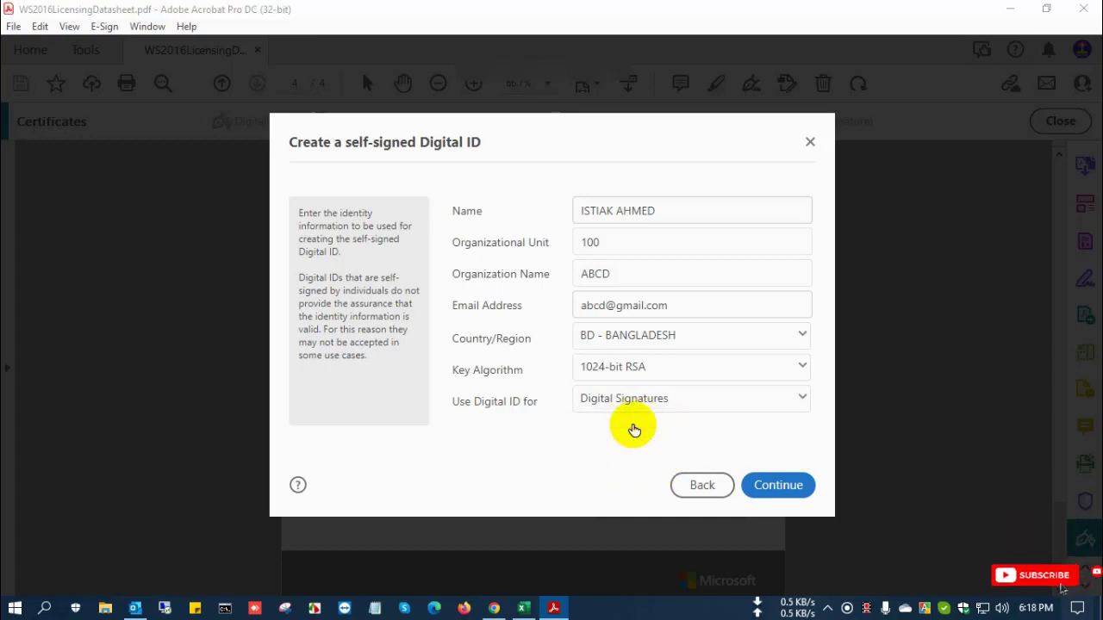
left_click(778, 486)
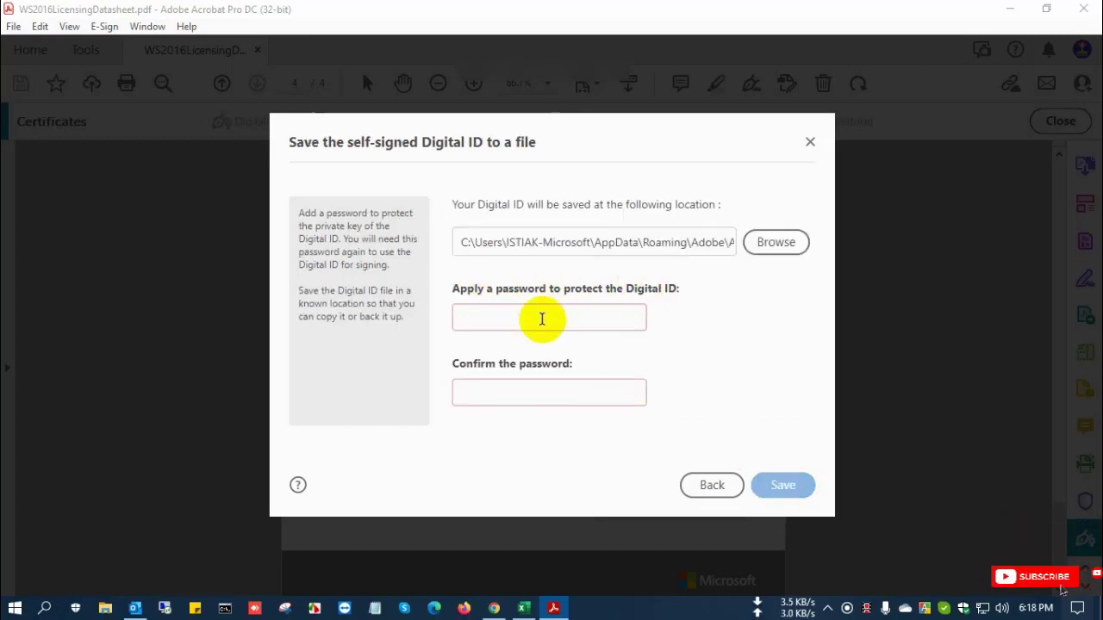
Enter a password and set the Digital ID file's save location to Downloads.
left_click(531, 391)
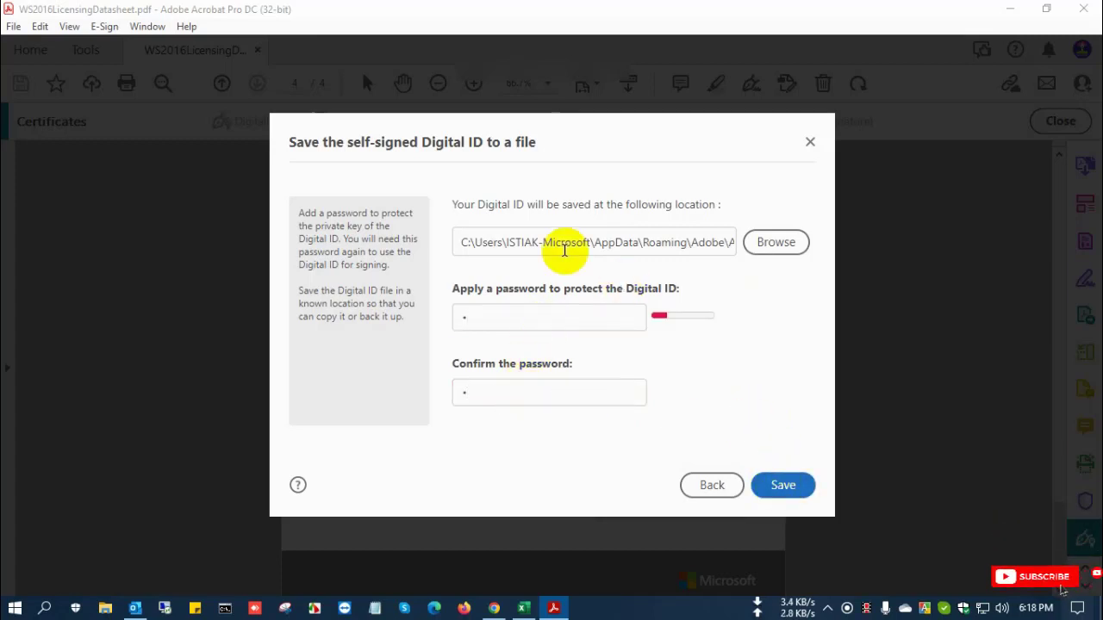
left_click_drag(521, 241, 731, 241)
left_click(764, 244)
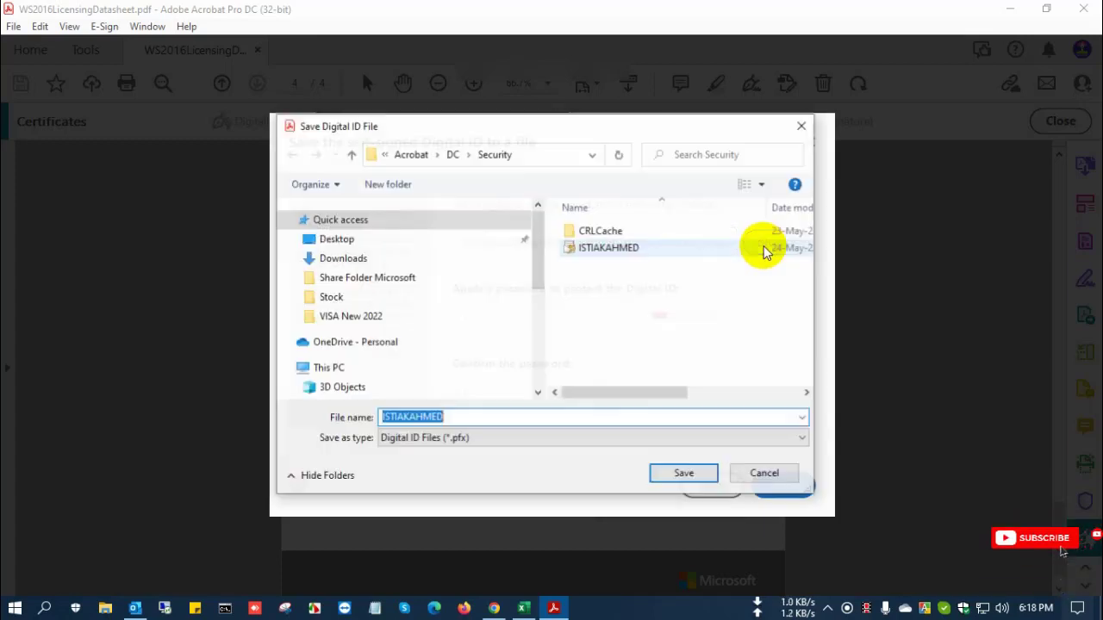
left_click(357, 262)
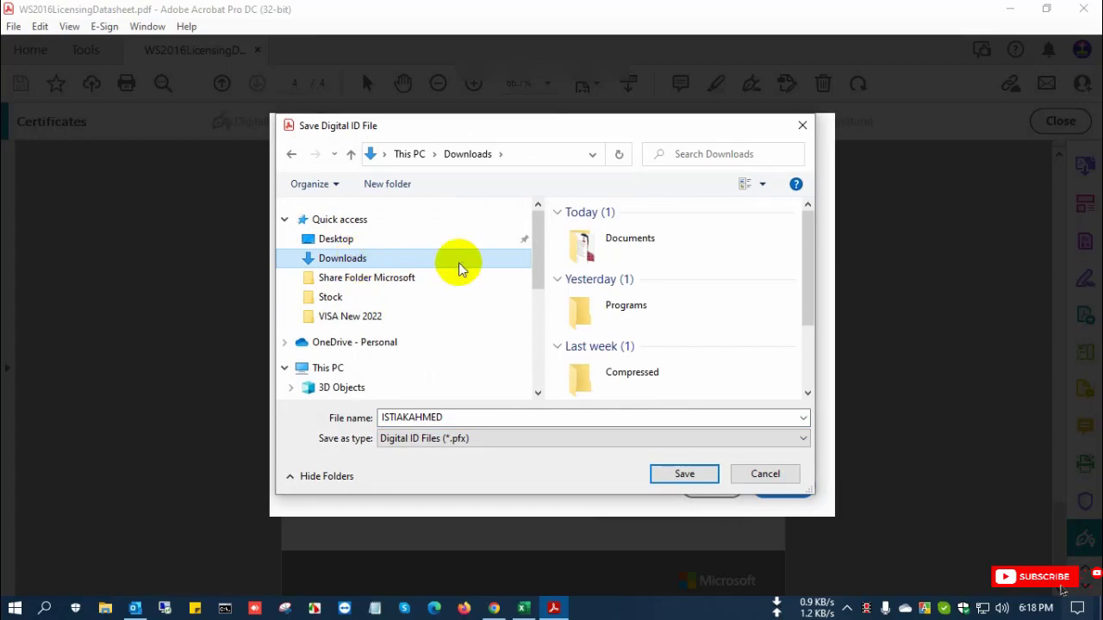
scroll(650, 360, "down", 2)
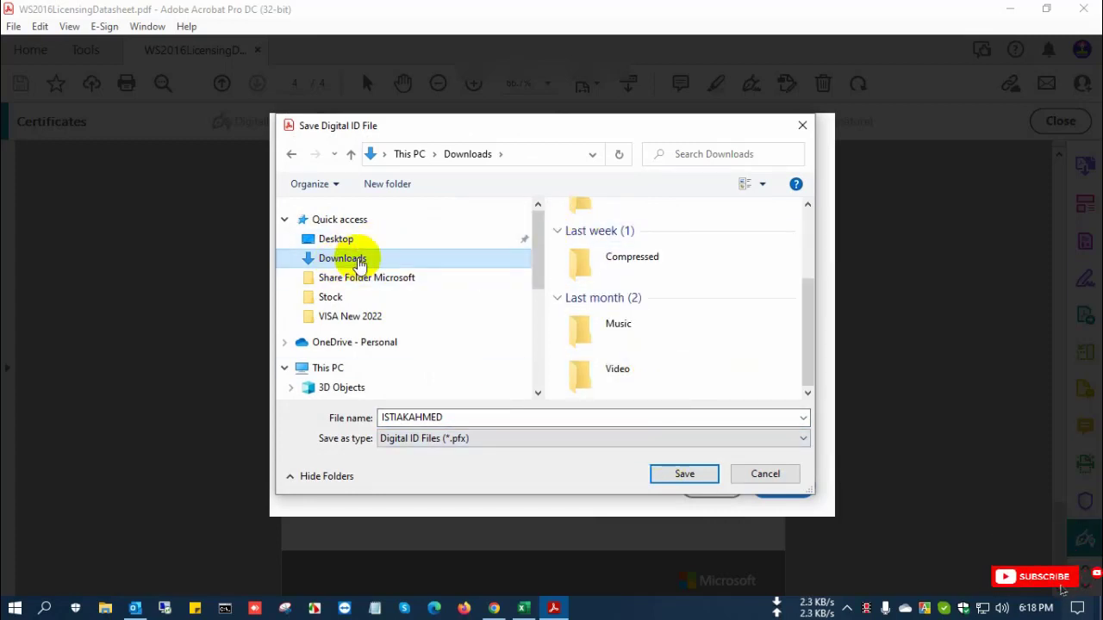
left_click(686, 475)
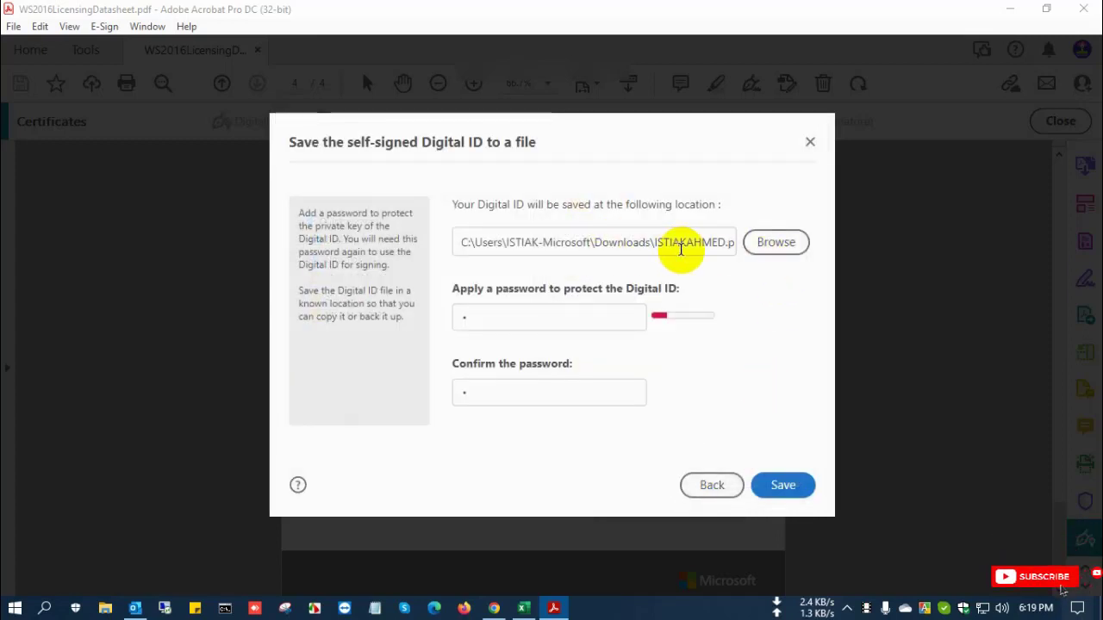
Replace the too-short password and its confirmation with a longer one, then save the ID.
left_click(780, 485)
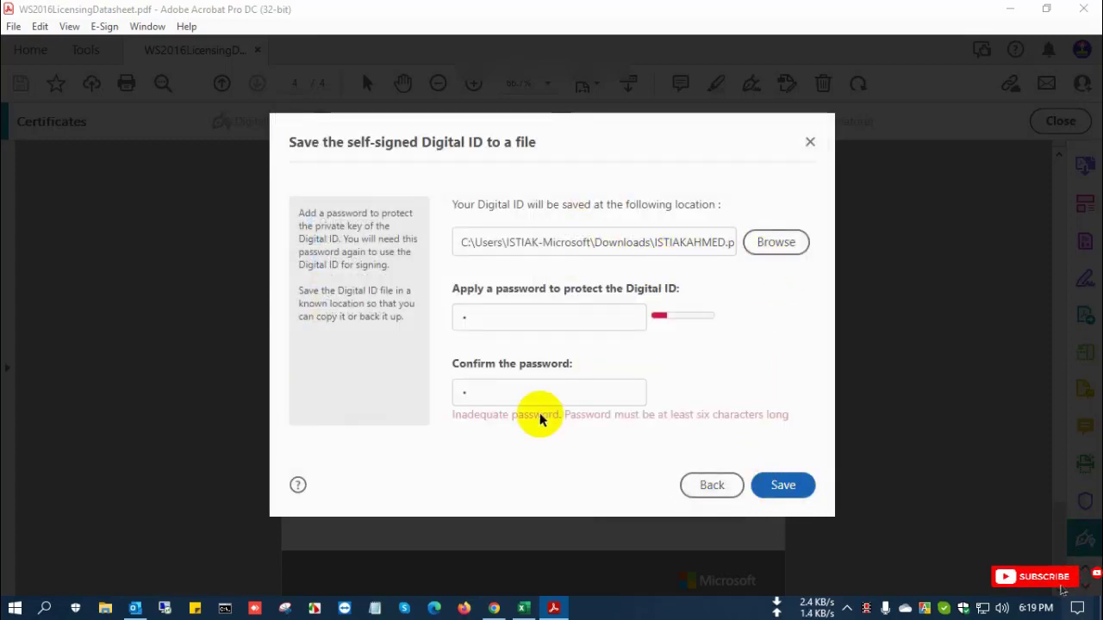
left_click_drag(488, 321, 437, 325)
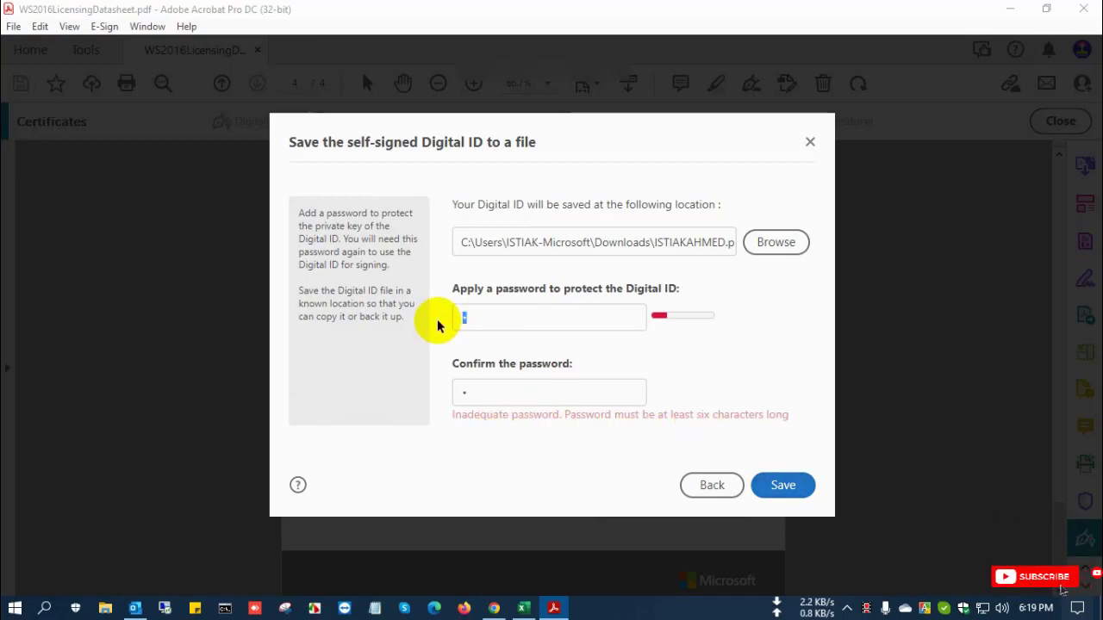
type("********")
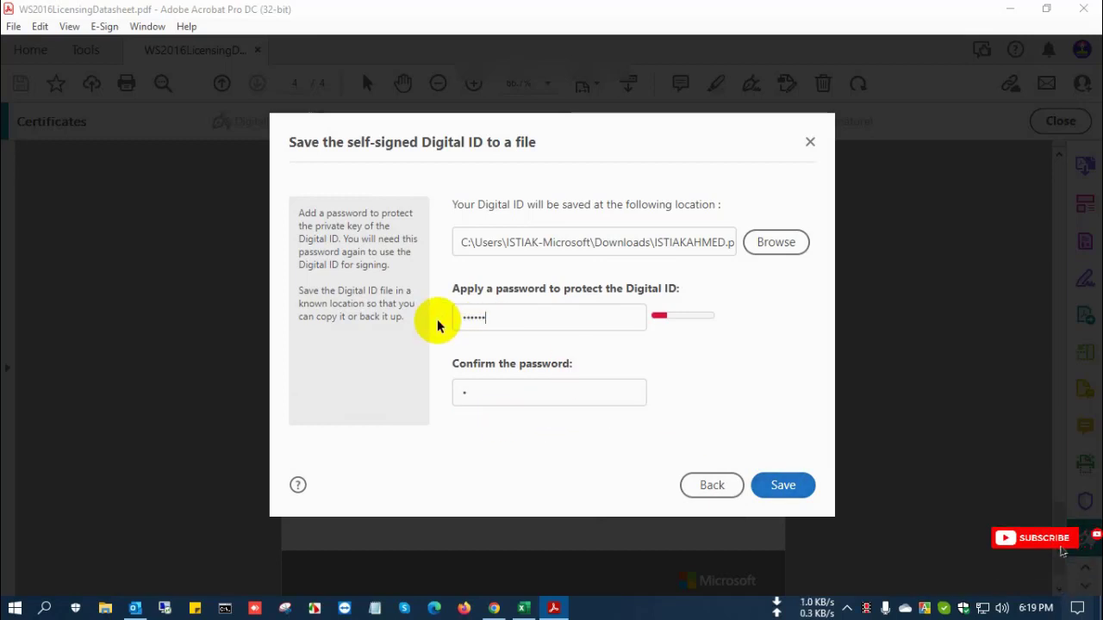
left_click_drag(500, 393, 438, 399)
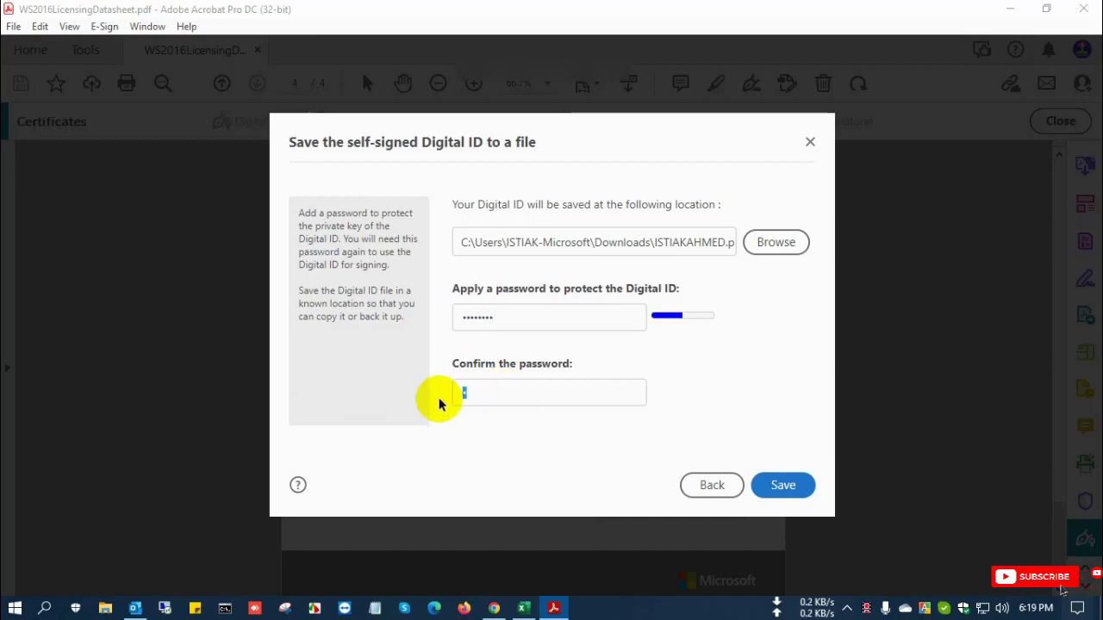
type("********")
left_click(781, 487)
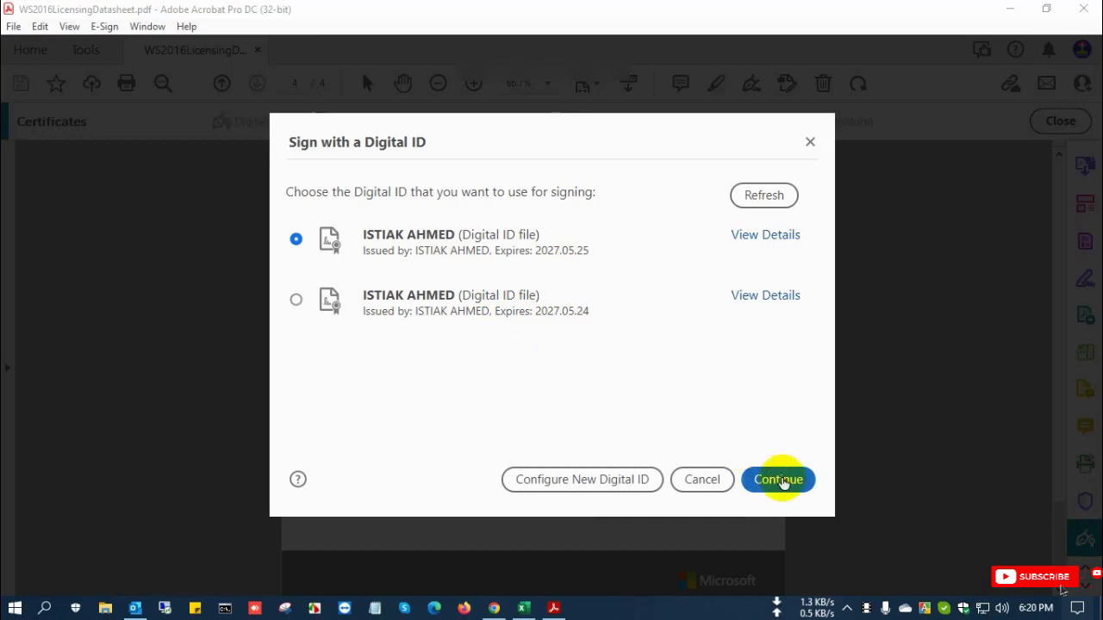
Continue with the new ID, keep the Standard Text appearance, and enter the ID's password.
left_click(781, 482)
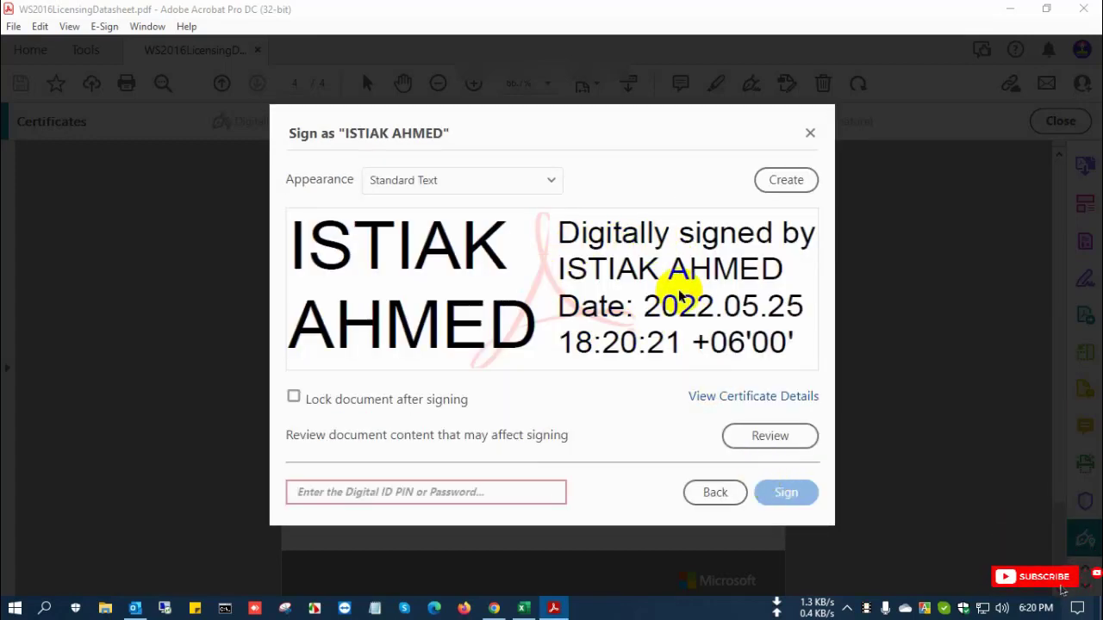
left_click(540, 181)
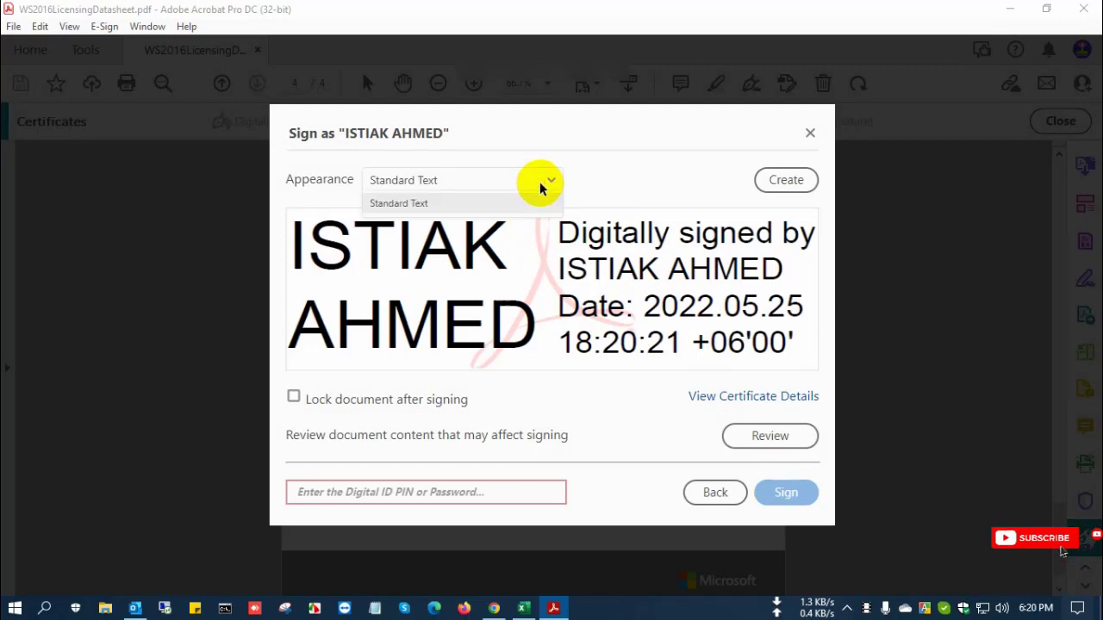
left_click(540, 182)
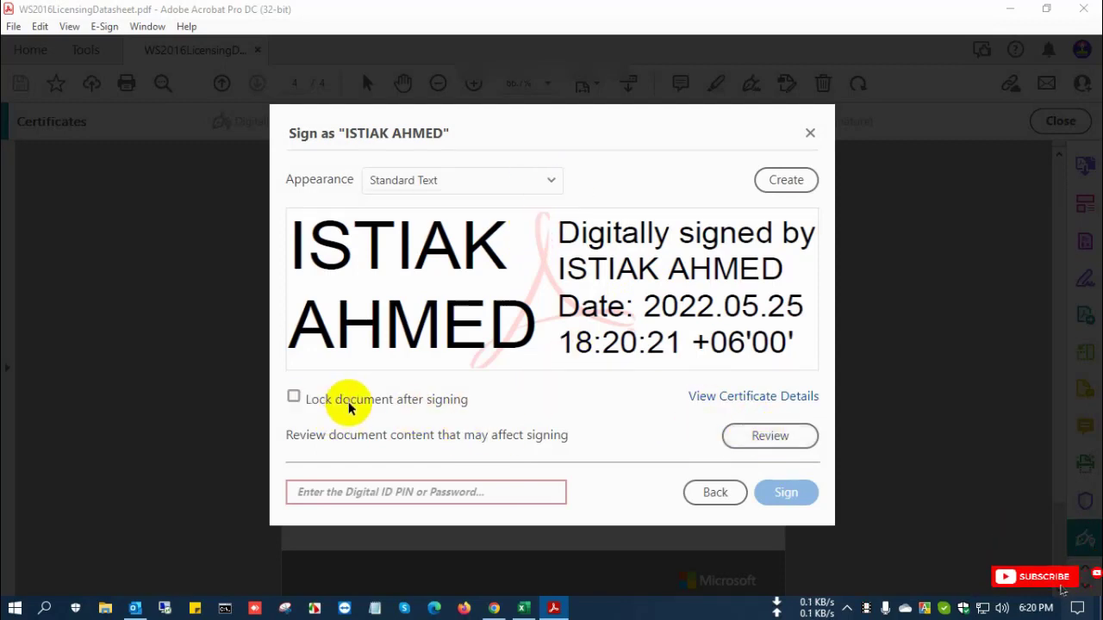
left_click(385, 491)
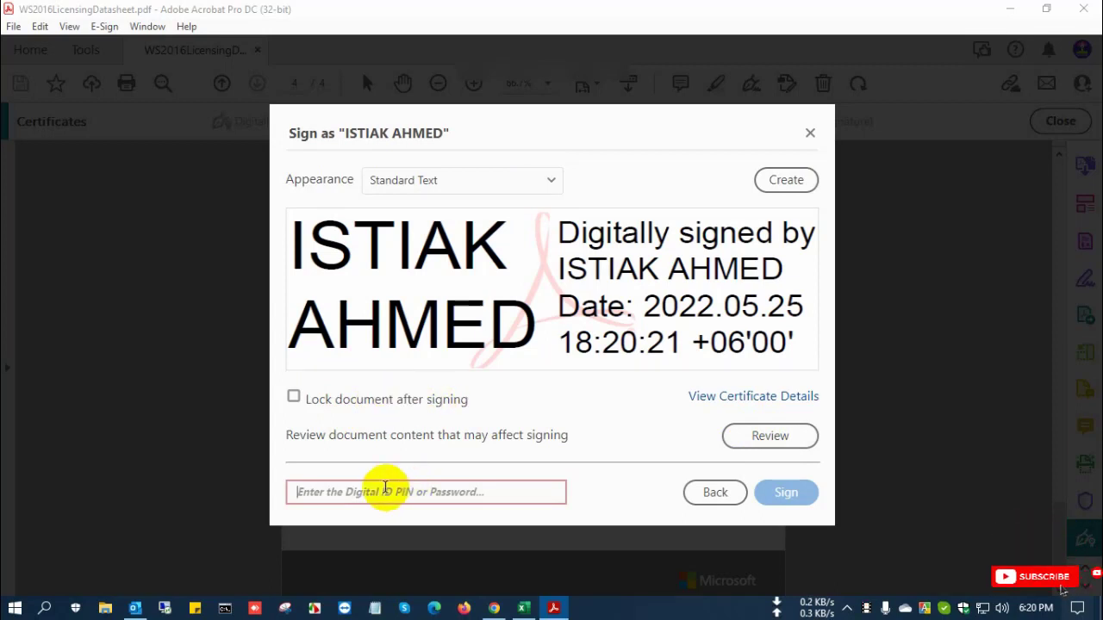
type("*****")
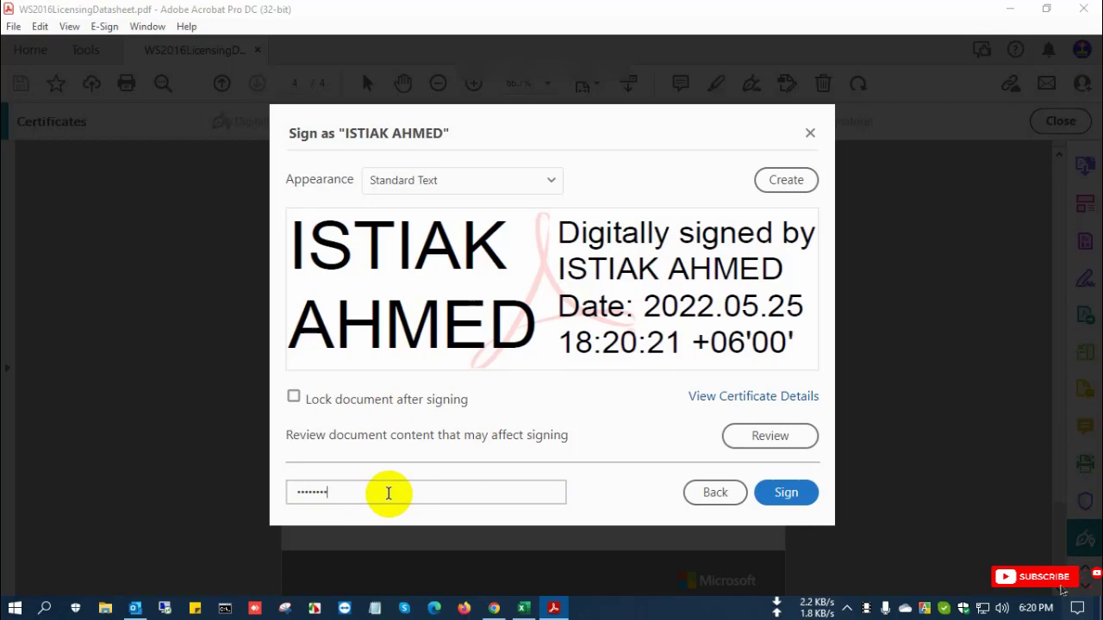
Sign the datasheet and save it over the original file.
left_click(787, 492)
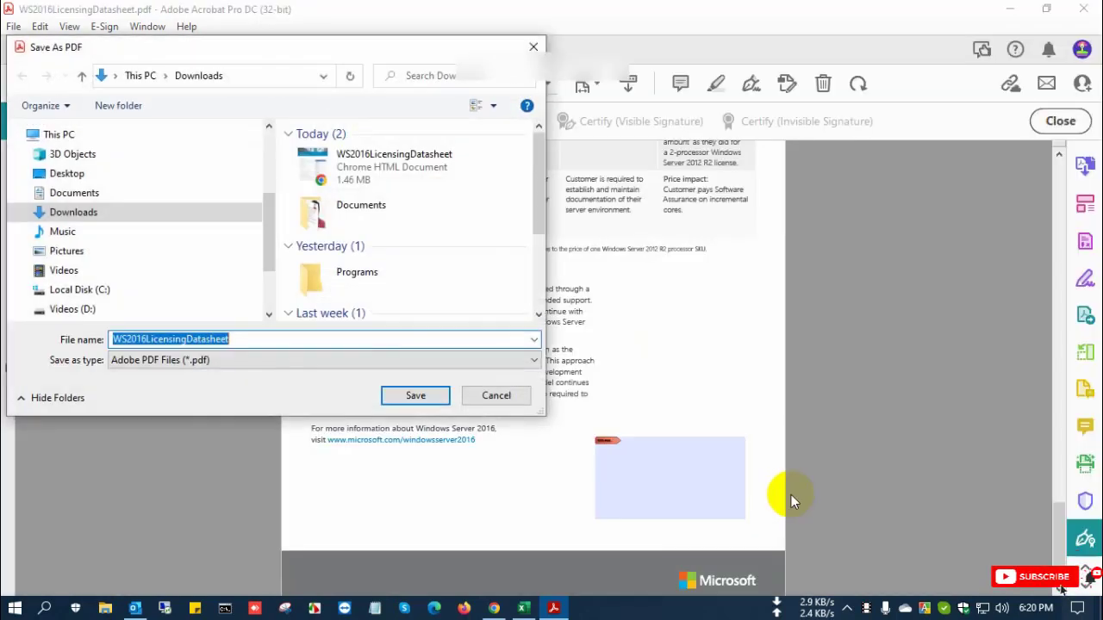
left_click(415, 395)
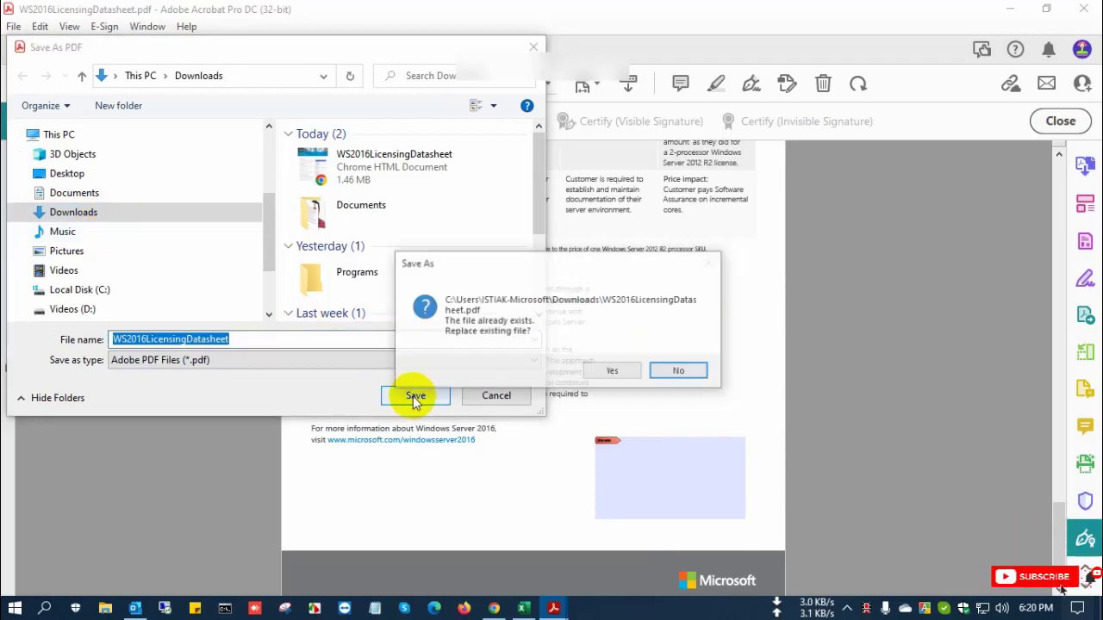
left_click(611, 374)
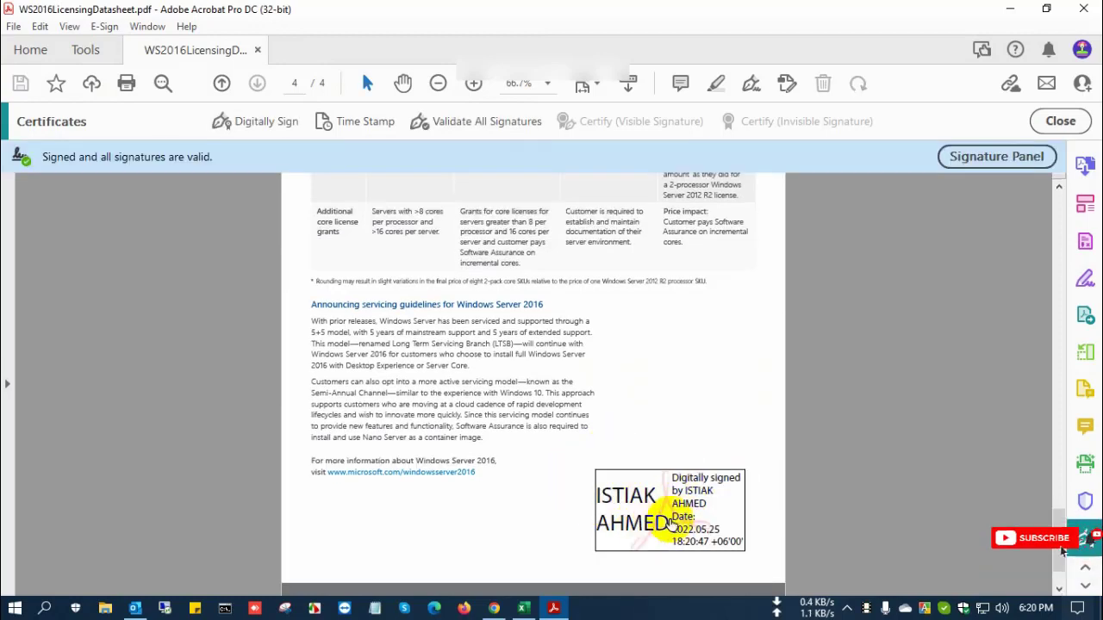
Check the signature's validation status to confirm it is valid and unmodified.
left_click(681, 517)
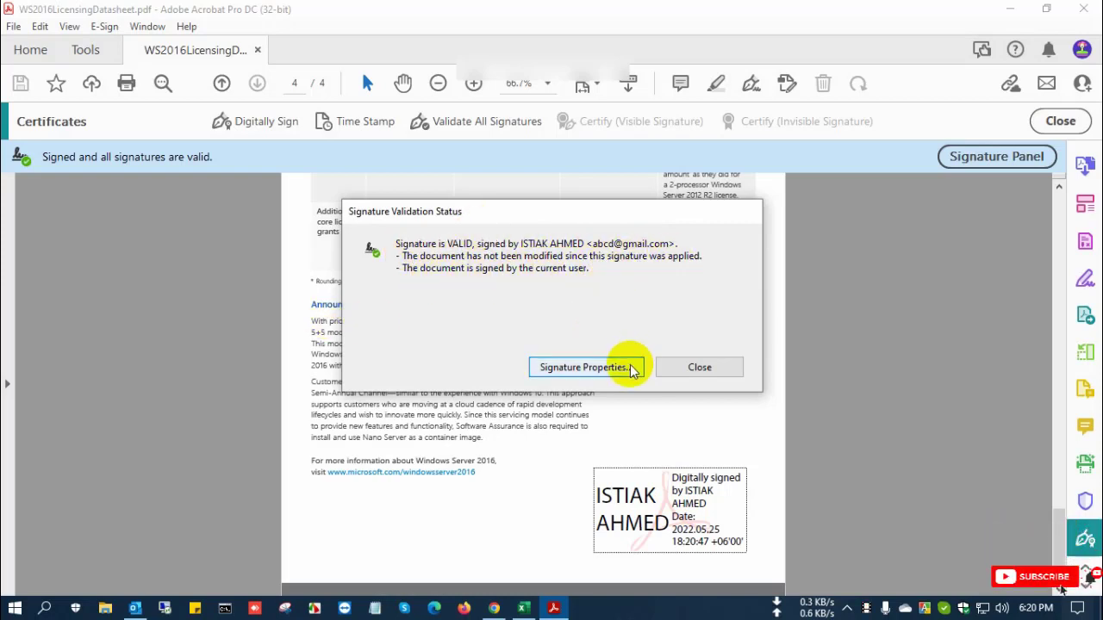
left_click(718, 368)
scroll(704, 467, "down", 2)
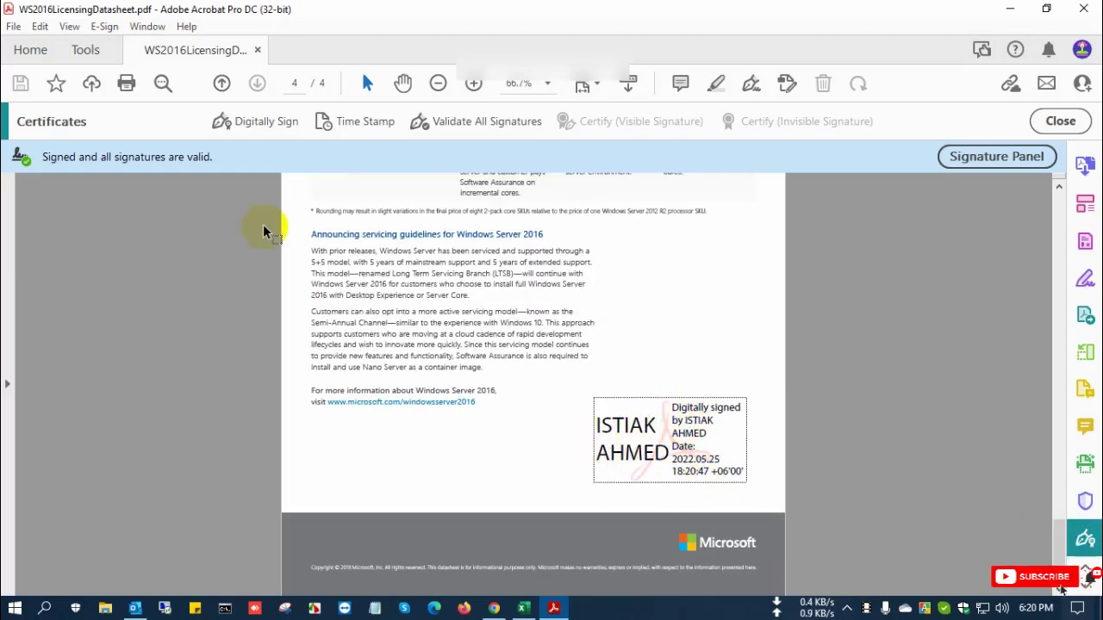
left_click(14, 26)
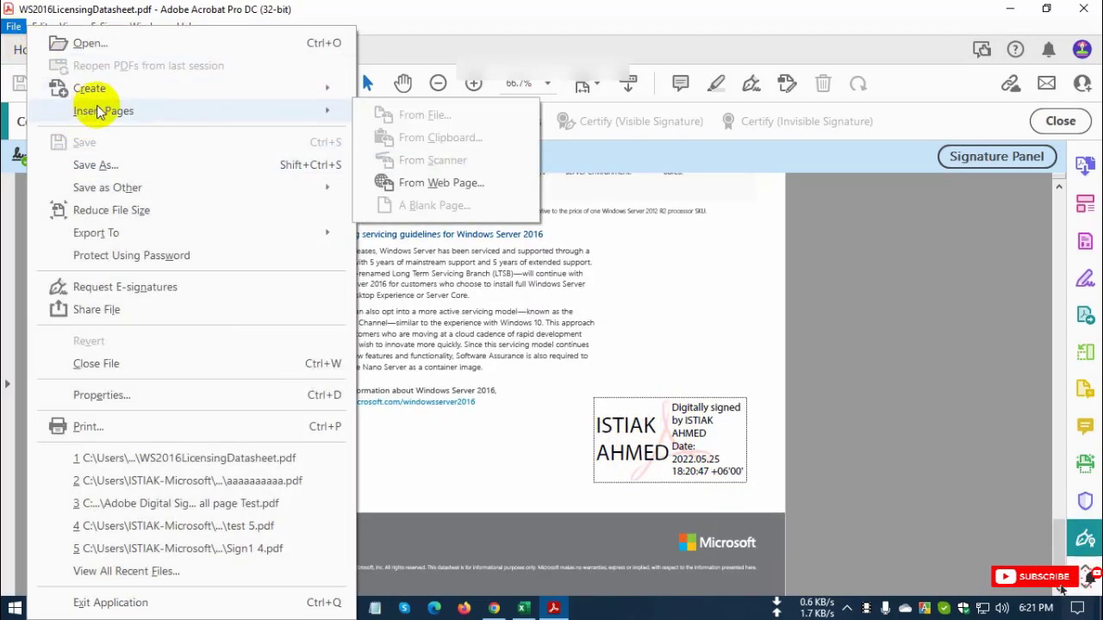
Save the signed datasheet to Downloads as 'WS2016LicensingDatasheet new'.
left_click(120, 166)
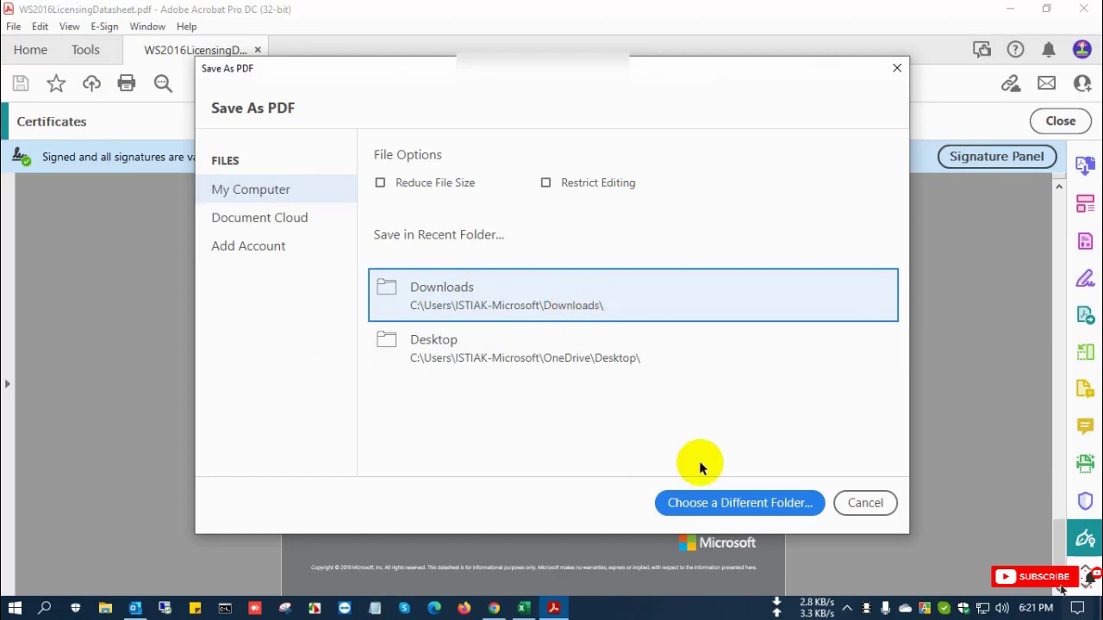
left_click(706, 506)
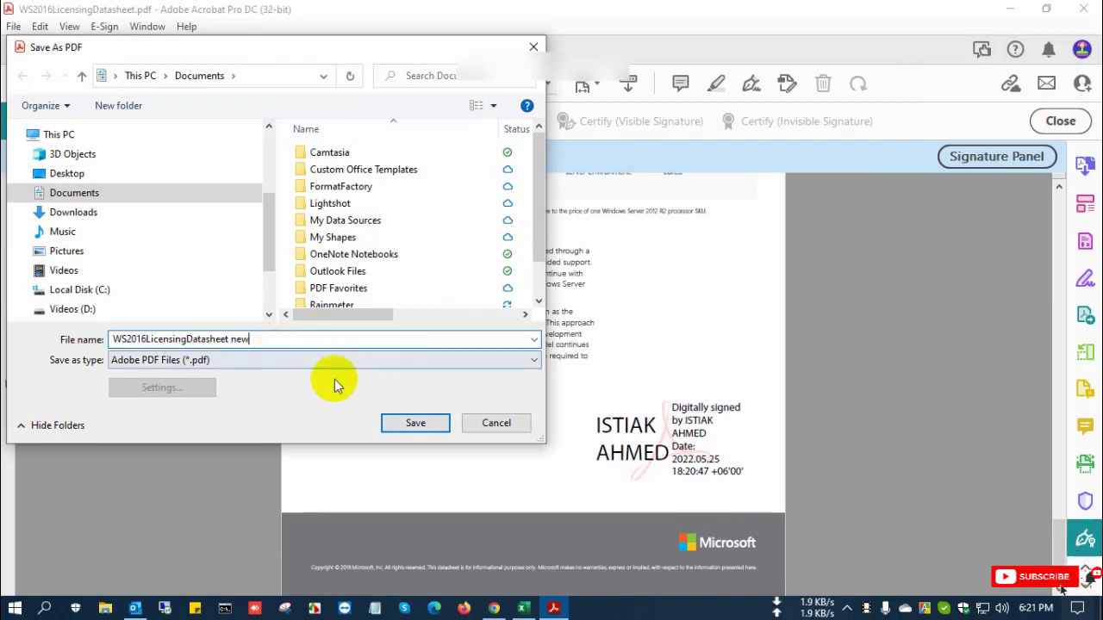
left_click(129, 218)
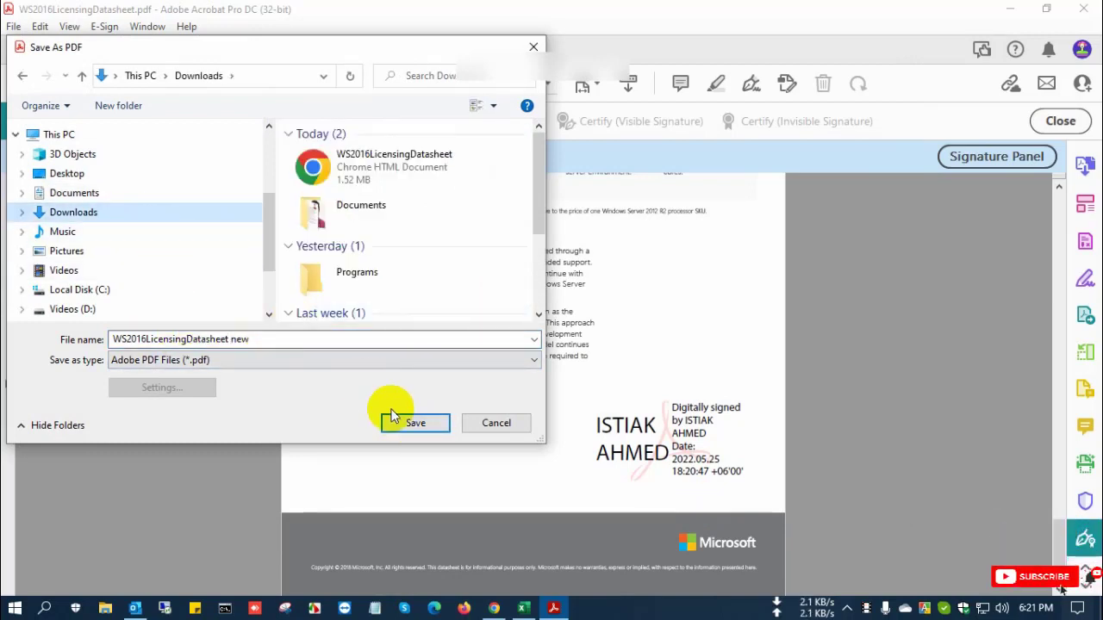
left_click(416, 422)
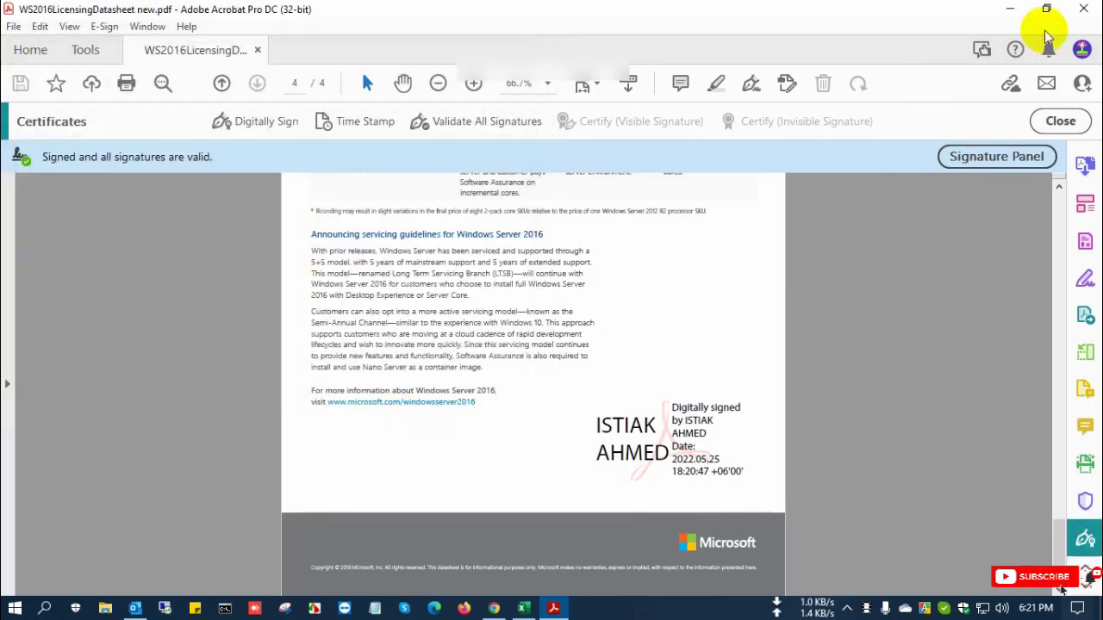
Close Acrobat and open 'WS2016LicensingDatasheet new' from the Downloads folder in Chrome.
left_click(1094, 13)
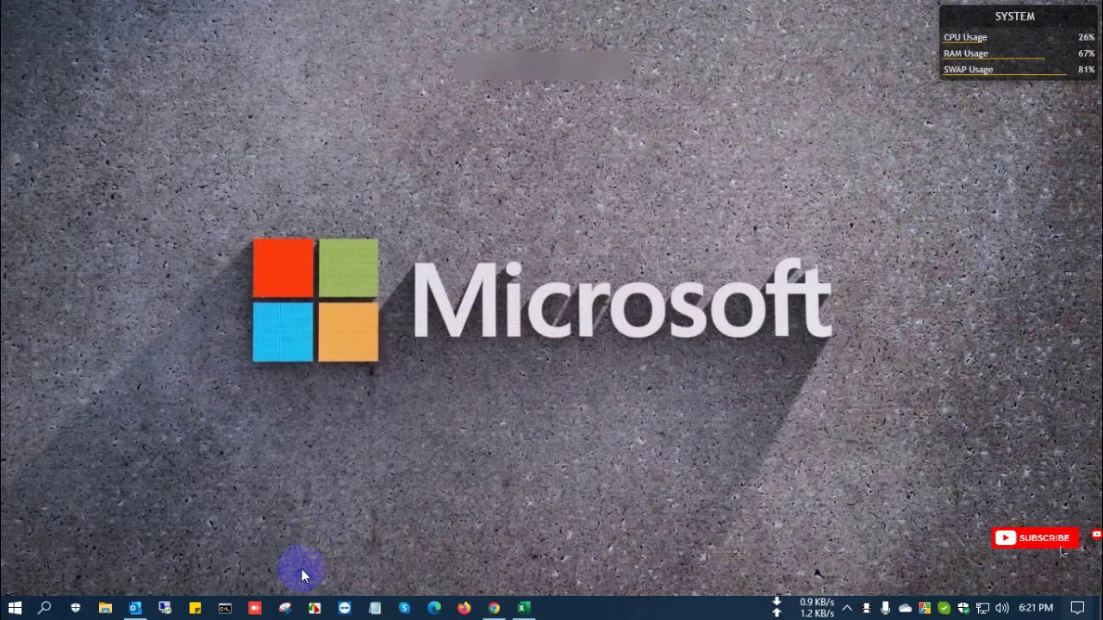
left_click(106, 609)
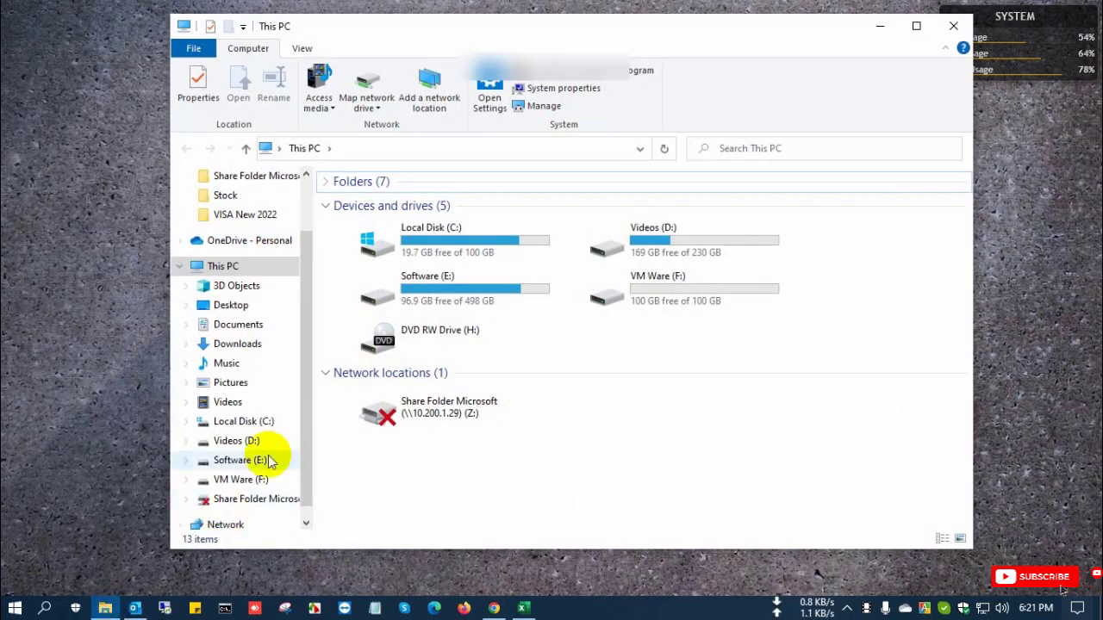
left_click(251, 346)
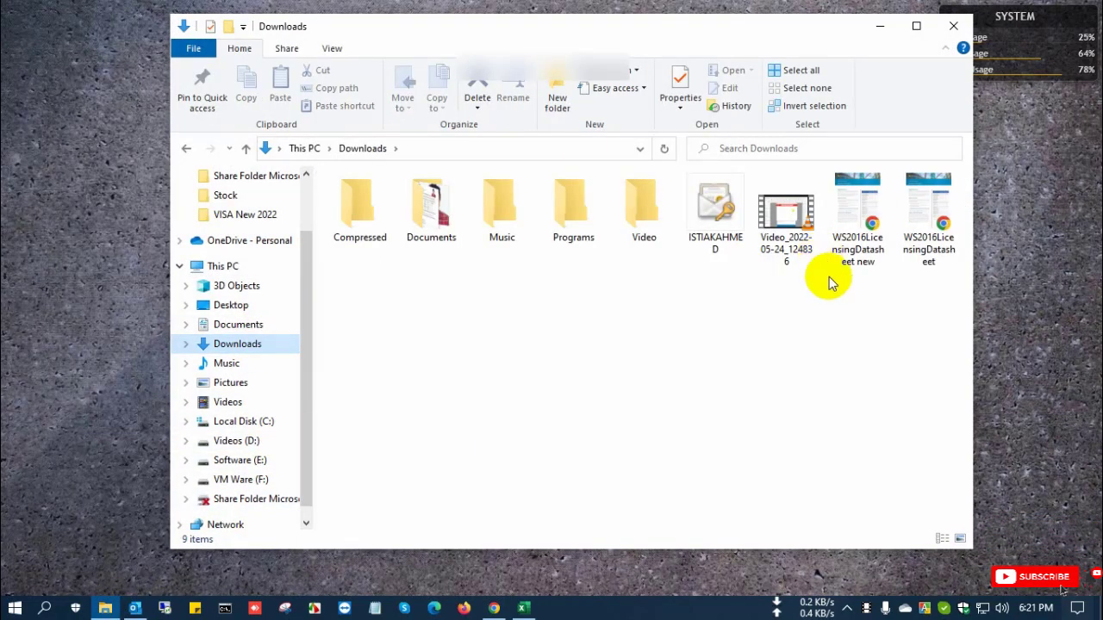
left_click(869, 250)
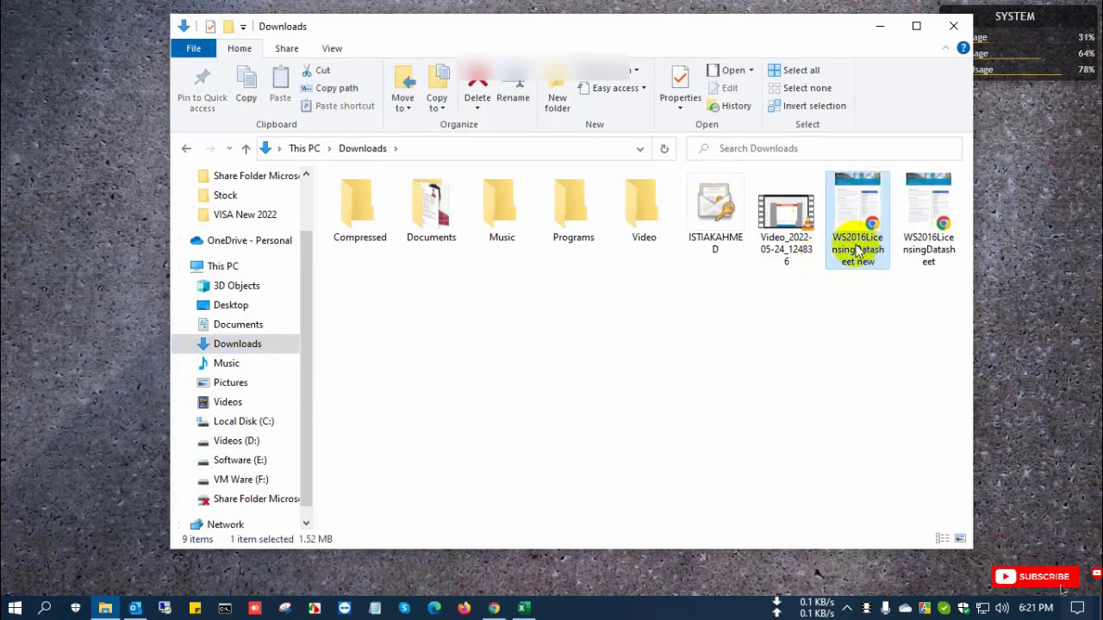
double_click(861, 248)
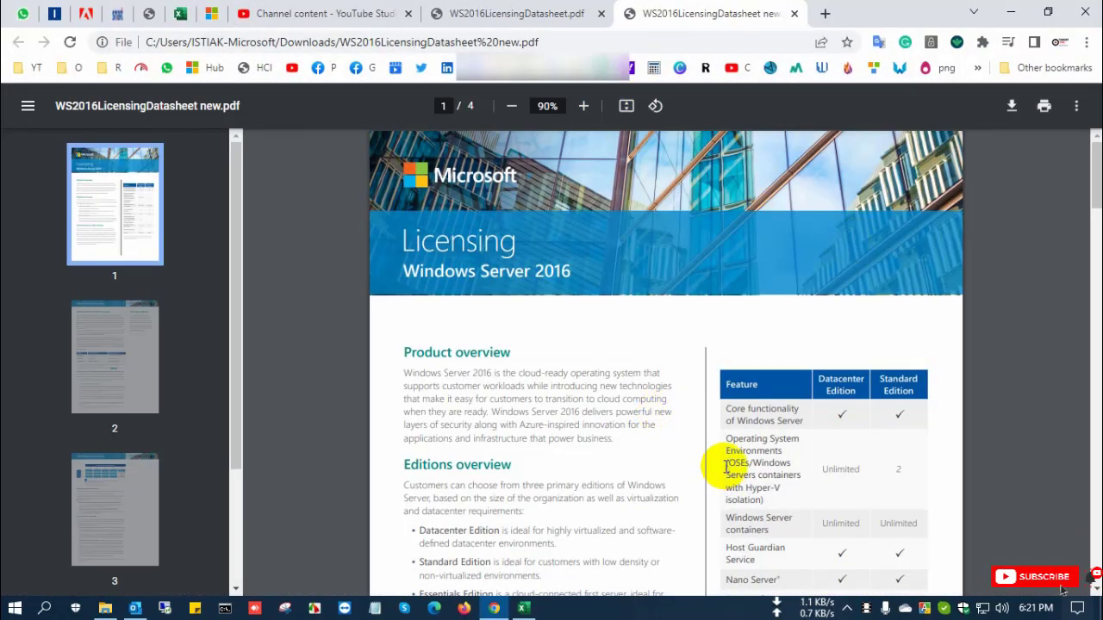
Scroll the PDF in Chrome down to page 4 of 4 to view the signature.
scroll(775, 414, "down", 2)
scroll(739, 308, "down", 5)
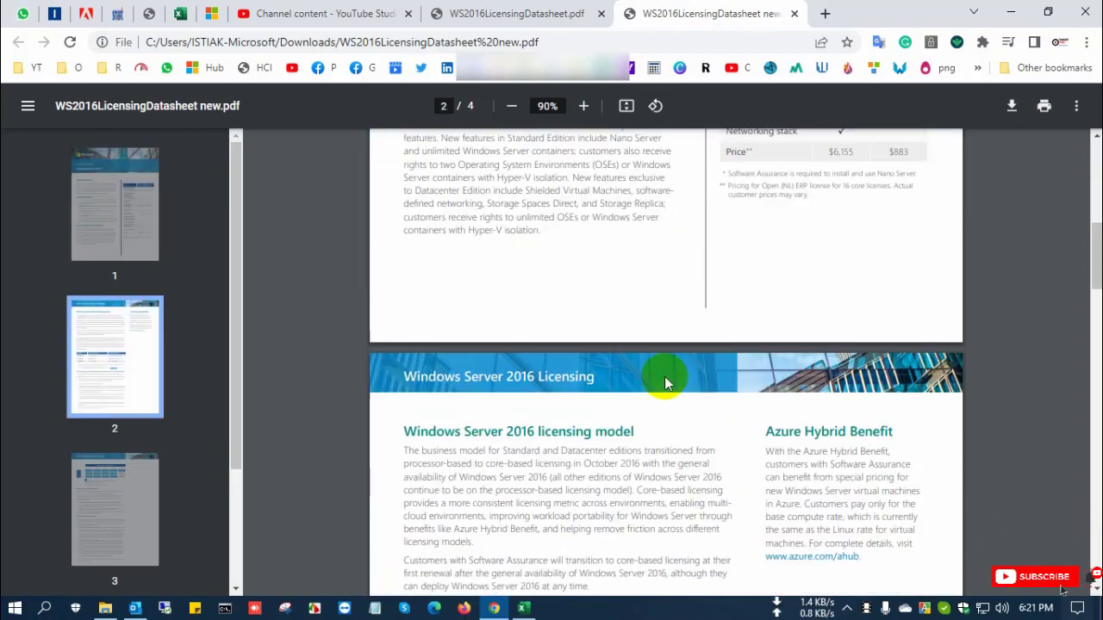
scroll(666, 384, "down", 18)
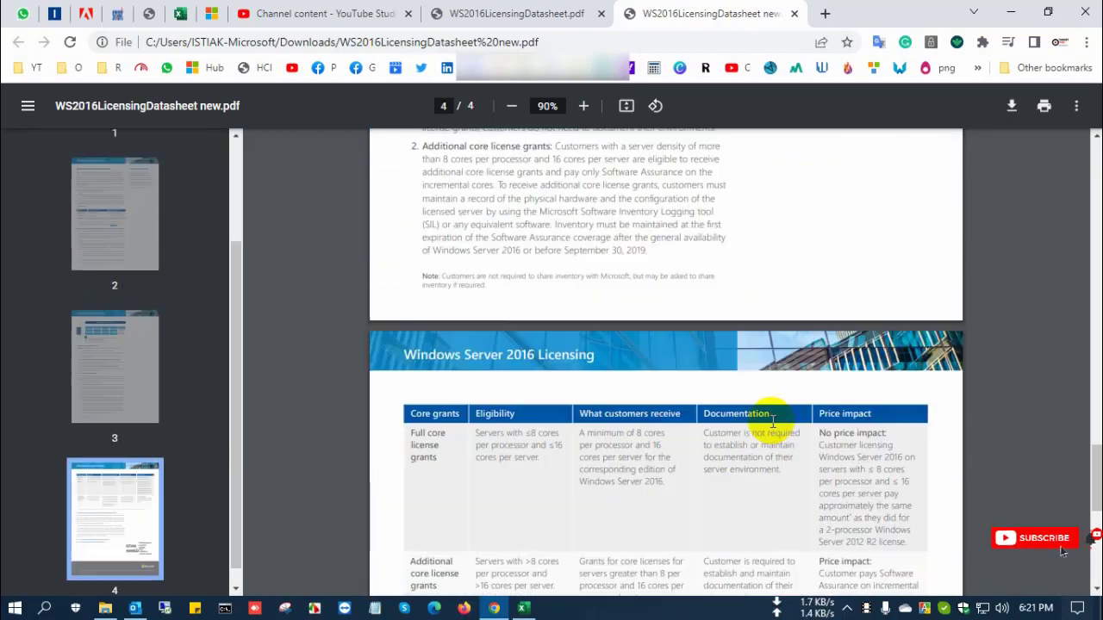
scroll(773, 421, "down", 6)
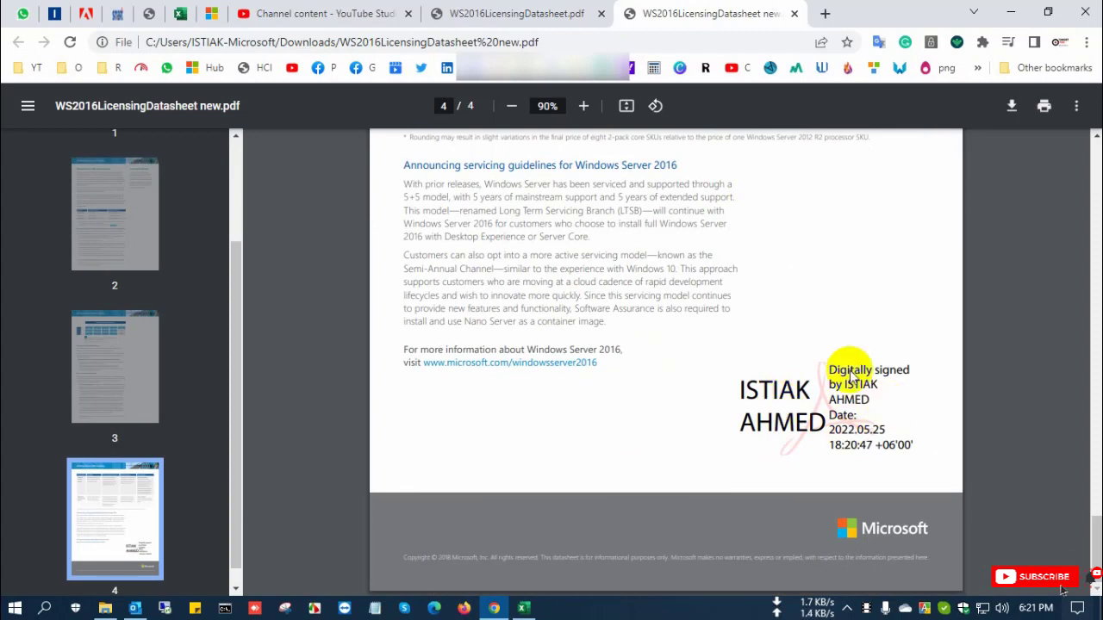